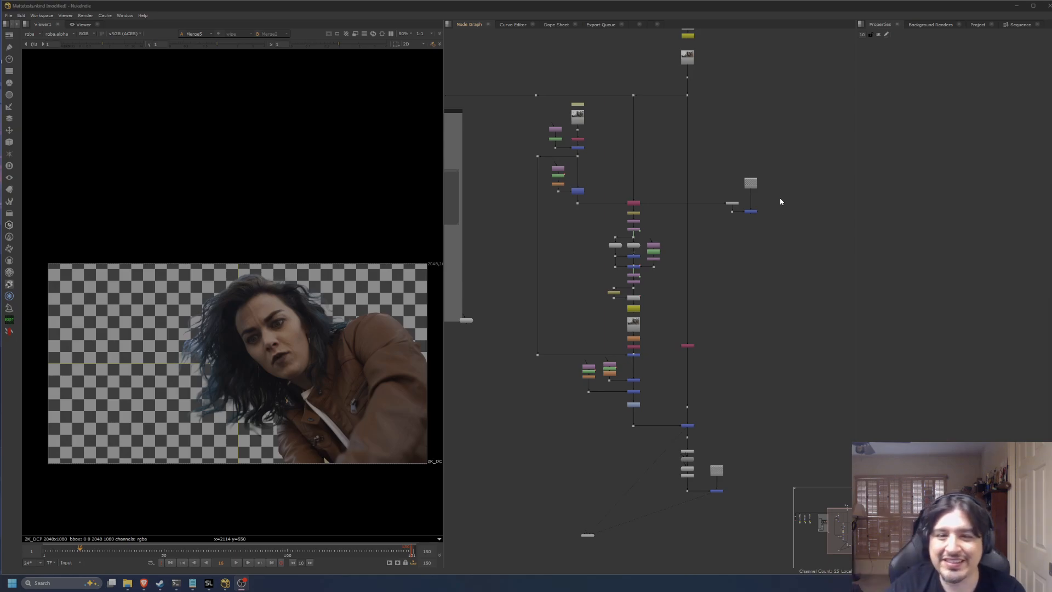
Step: Display the original plate in the viewer from the dot below the source footage and play it back
scroll(762, 210, "down", 3)
middle_click_drag(694, 233, 793, 268)
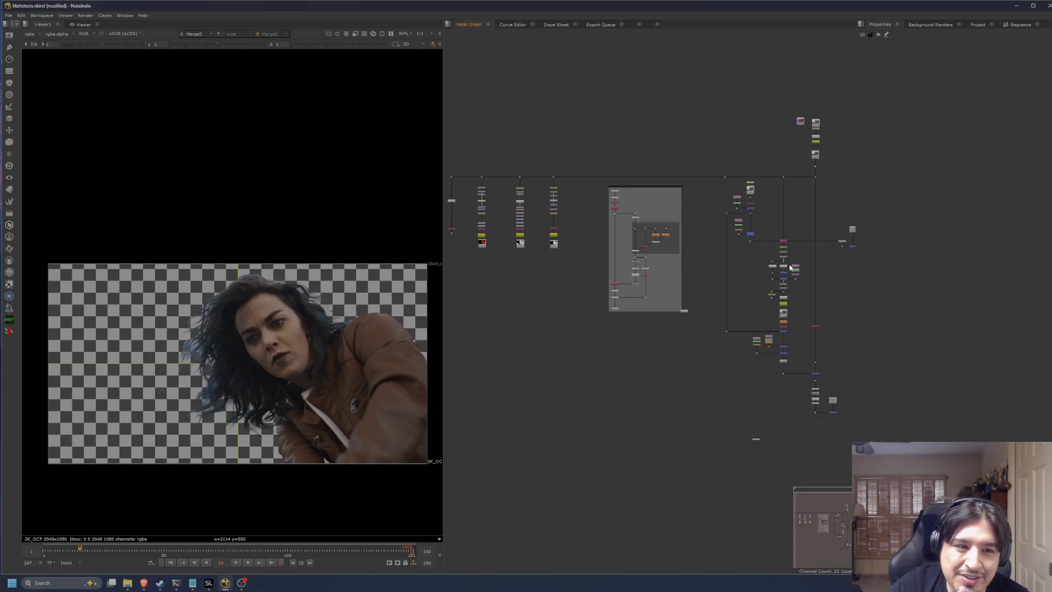
middle_click_drag(692, 266, 775, 272)
middle_click_drag(660, 246, 543, 249)
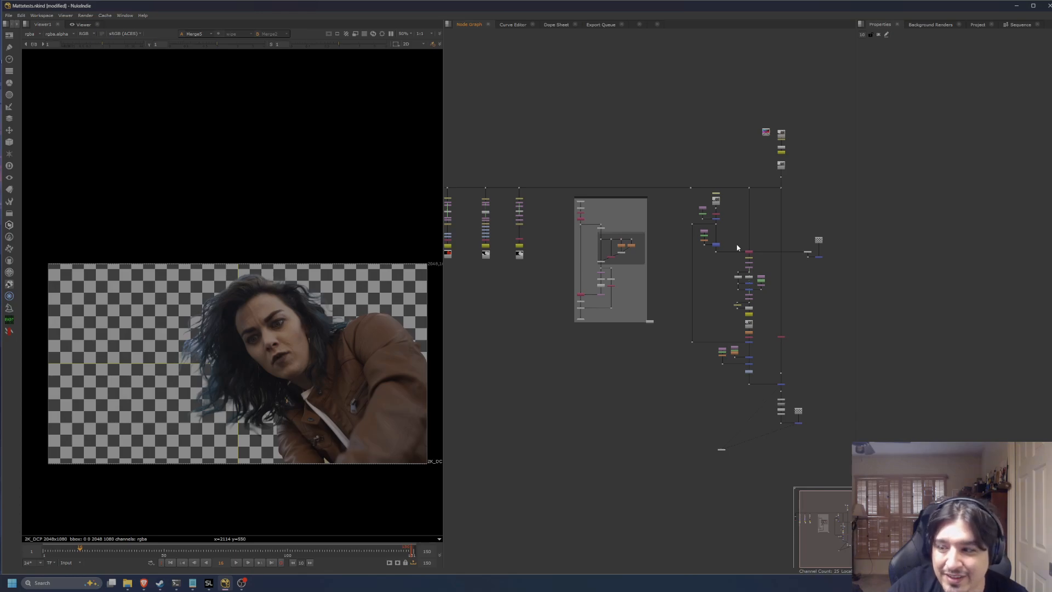
middle_click_drag(784, 199, 742, 235)
scroll(742, 235, "up", 4)
left_click_drag(750, 207, 698, 195)
key("1")
left_click(238, 560)
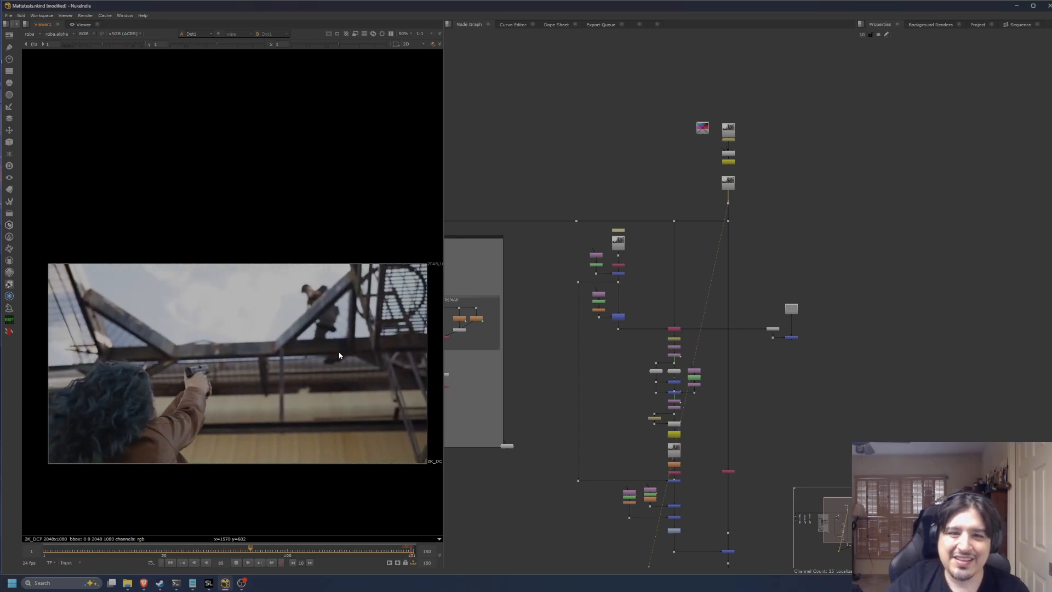
Step: Display the final merge at the end of the node tree to check the woman's cut-out over the checkerboard during playback
middle_click_drag(739, 497, 687, 260)
scroll(733, 375, "up", 3)
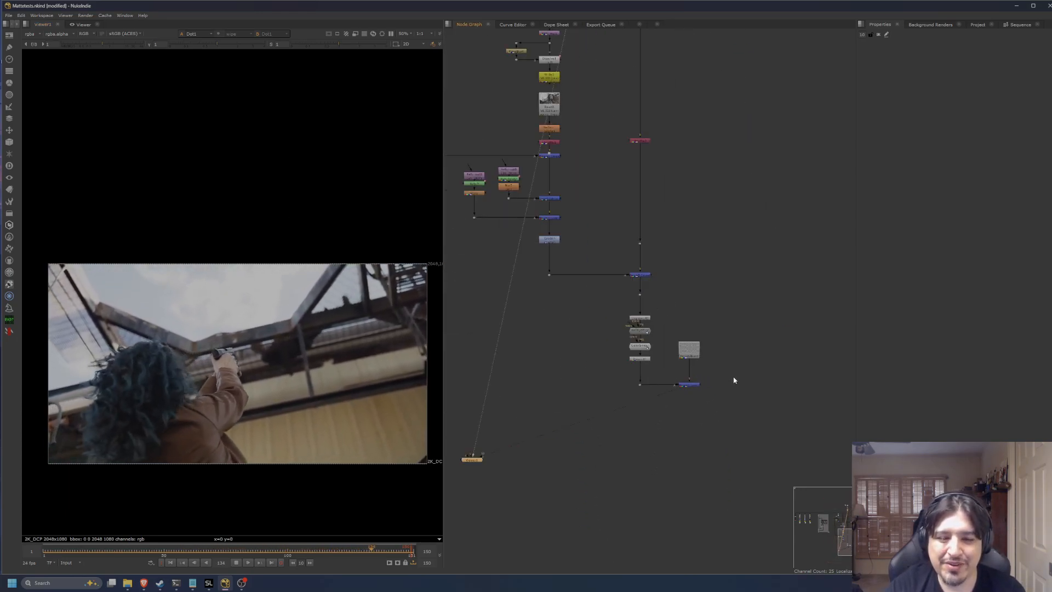
left_click_drag(733, 370, 675, 418)
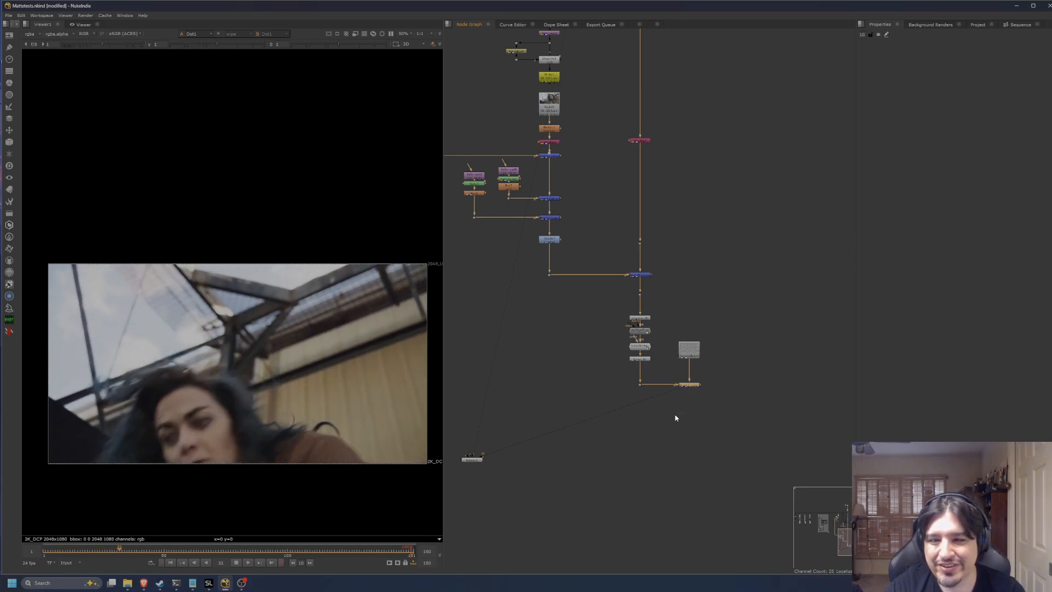
key("1")
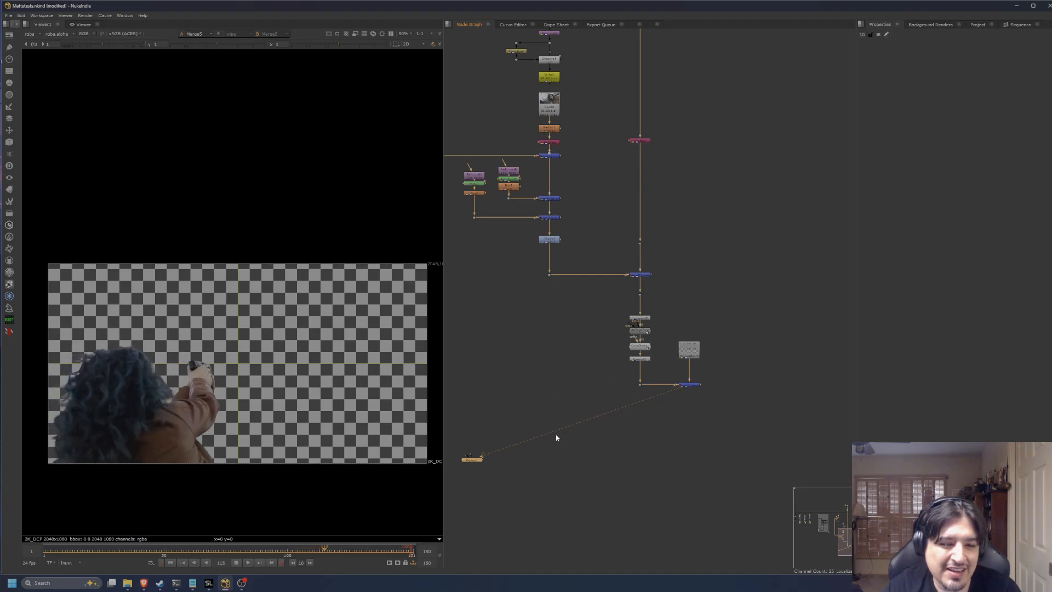
Step: Stop playback and display the original plate from the dot feeding the SegmentAnything branch
middle_click_drag(547, 436, 734, 459)
scroll(575, 424, "down", 3)
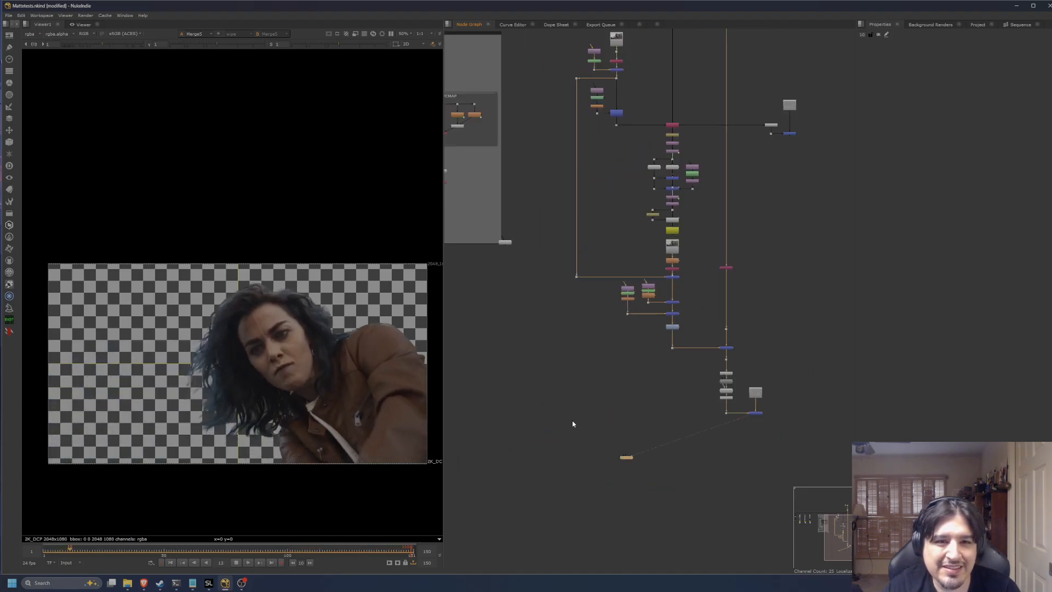
middle_click_drag(531, 399, 663, 511)
middle_click_drag(599, 466, 694, 483)
middle_click_drag(646, 451, 766, 498)
middle_click_drag(575, 410, 662, 467)
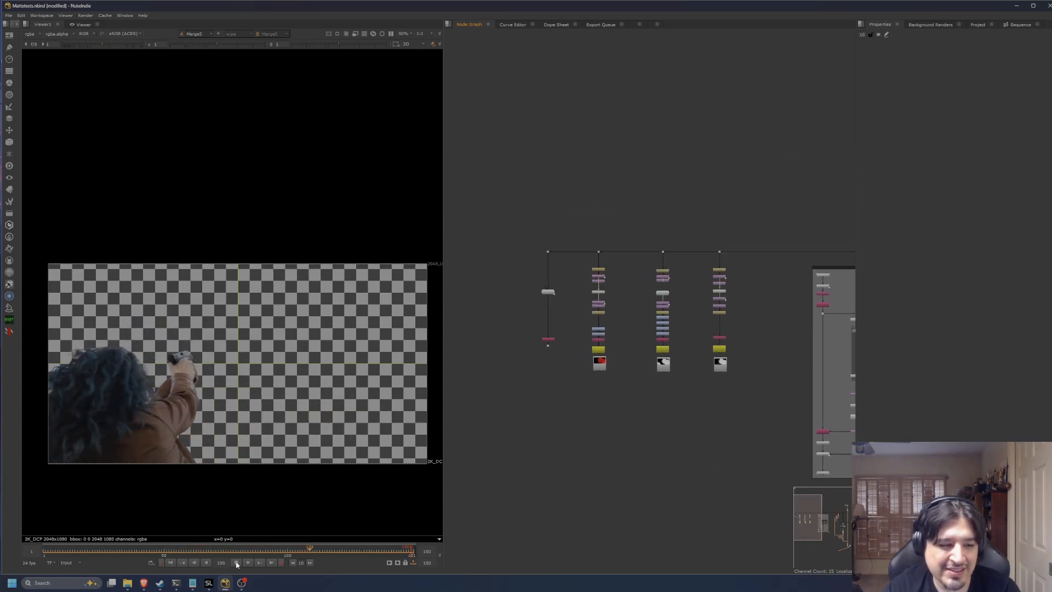
scroll(554, 318, "up", 3)
scroll(553, 318, "up", 2)
left_click_drag(610, 259, 462, 138)
key("1")
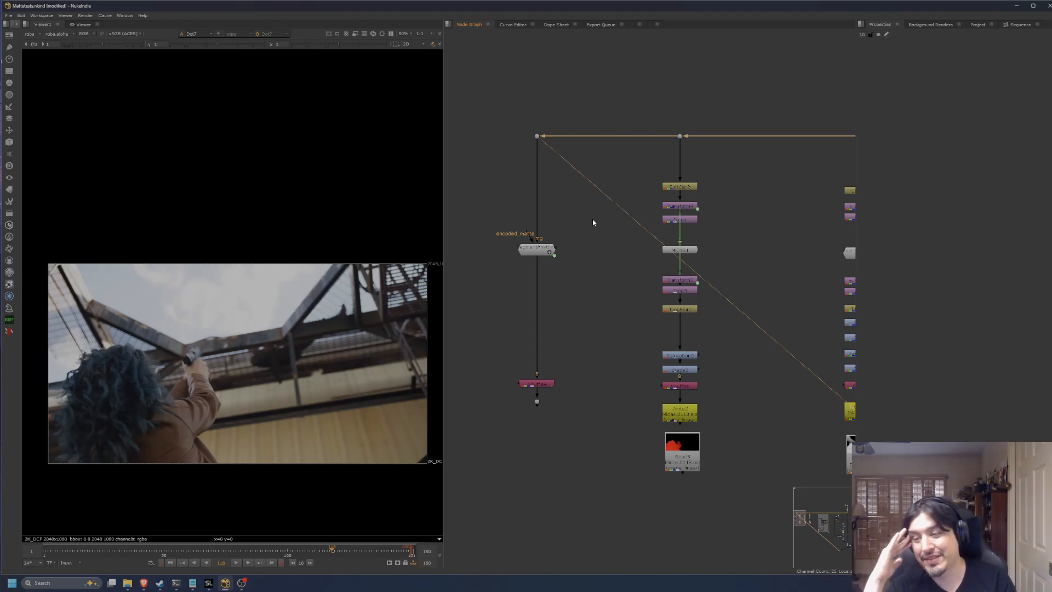
Step: View the SegmentAnything node, open its properties and place control point 1 on the woman's blue hair, checking the alpha
left_click_drag(593, 222, 495, 284)
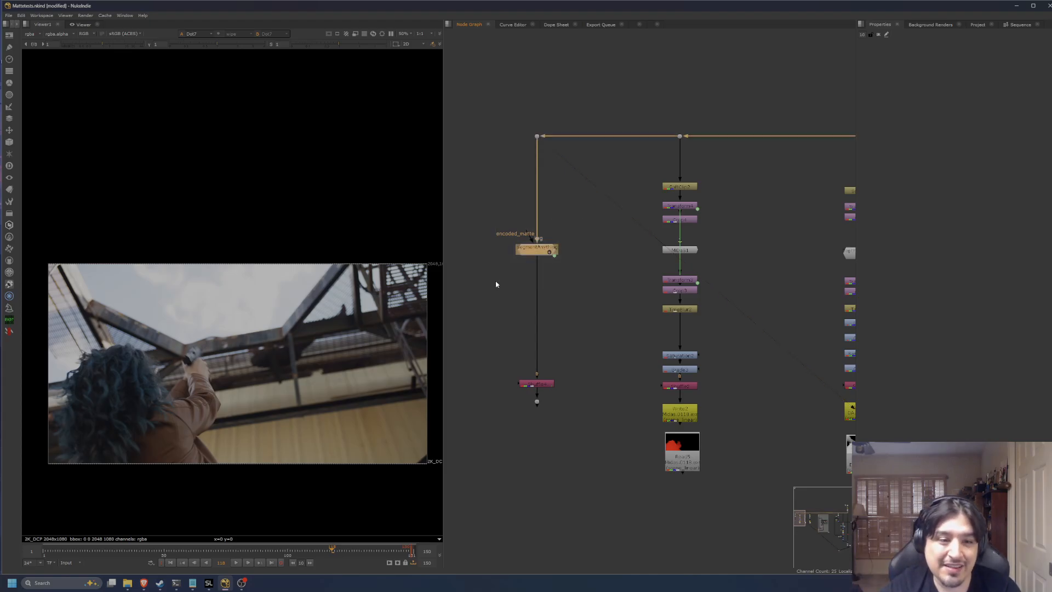
key("1")
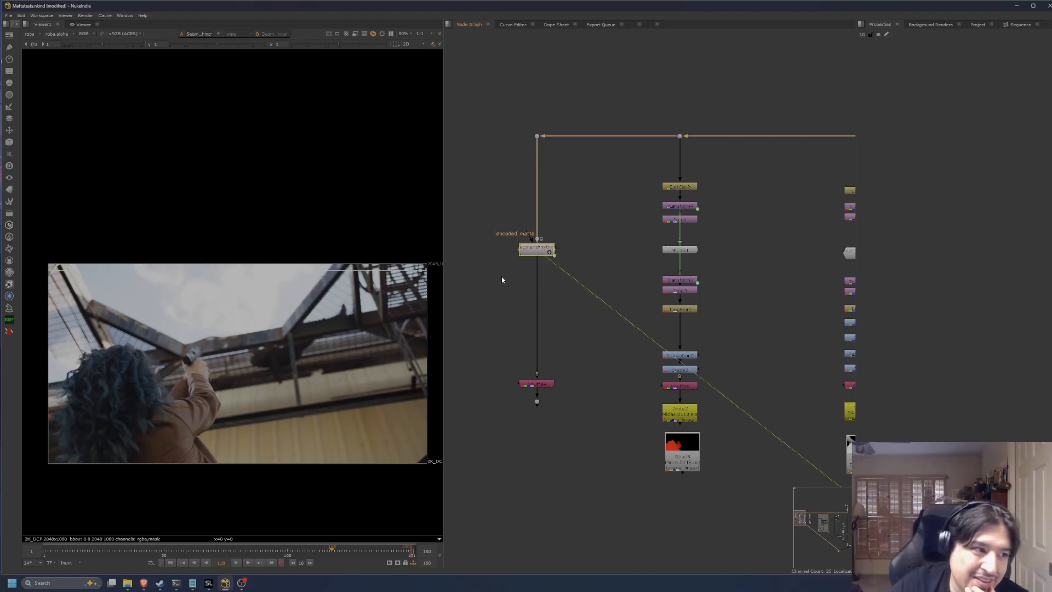
left_click(502, 280)
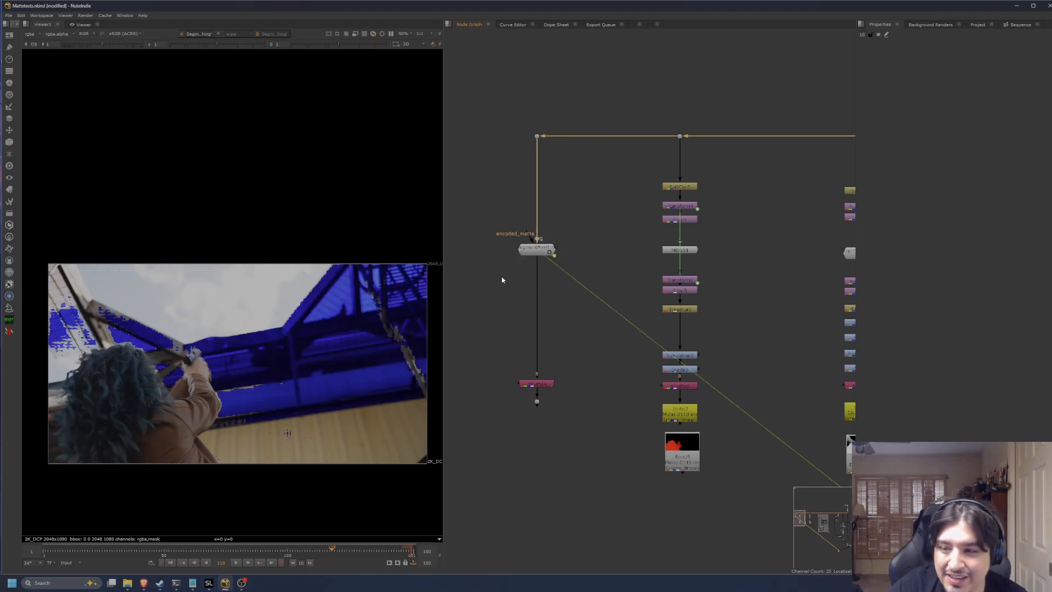
double_click(523, 248)
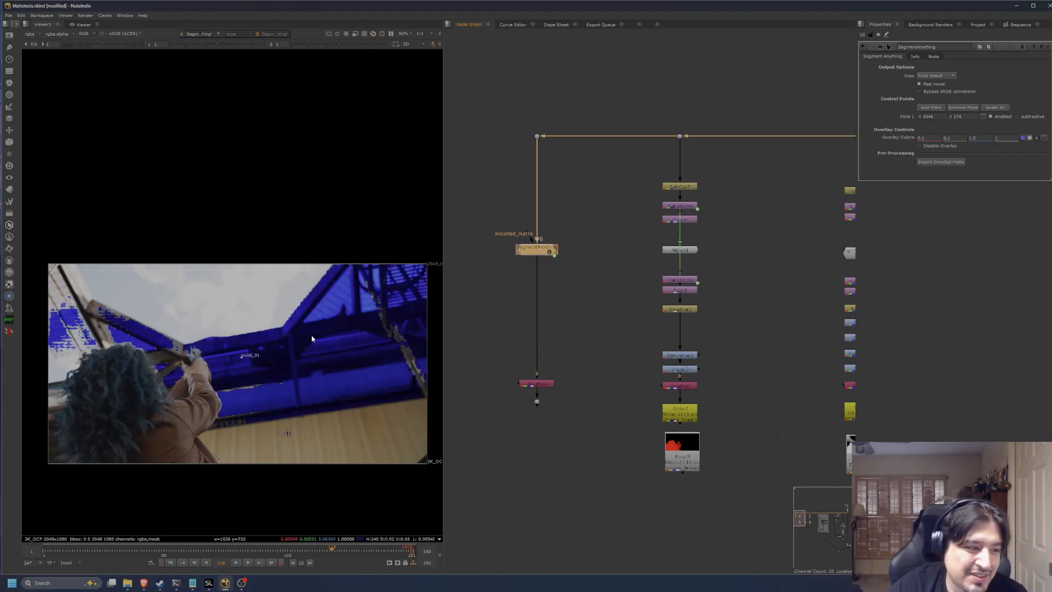
left_click_drag(253, 358, 238, 362)
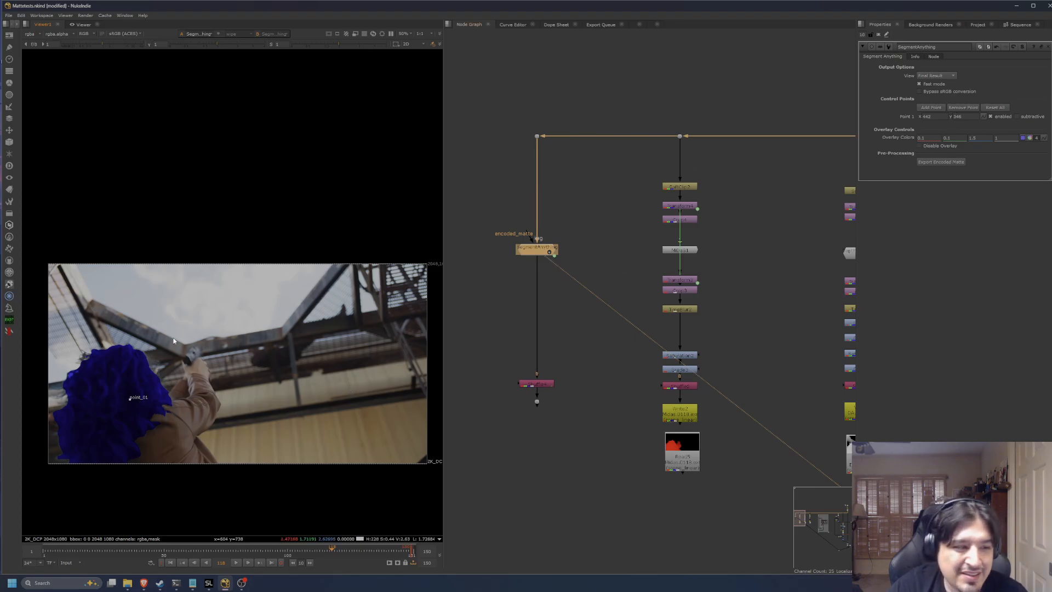
key("a")
key("a")
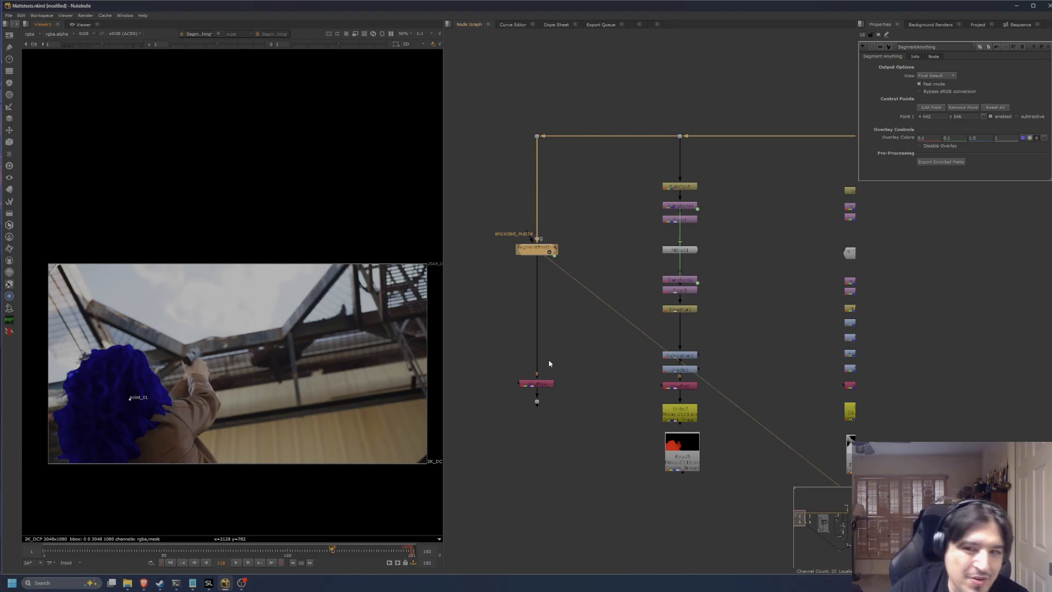
Step: View the plate at the neighbouring branch's dot and its SoftClip node with settings open, and close the SegmentAnything properties
scroll(577, 338, "down", 4)
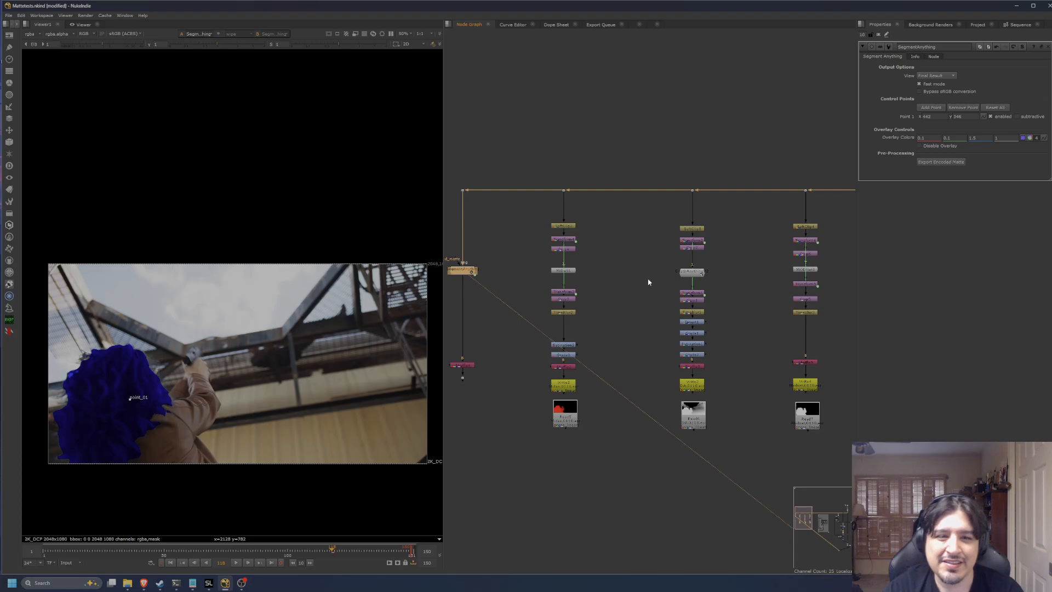
left_click(564, 190)
key("1")
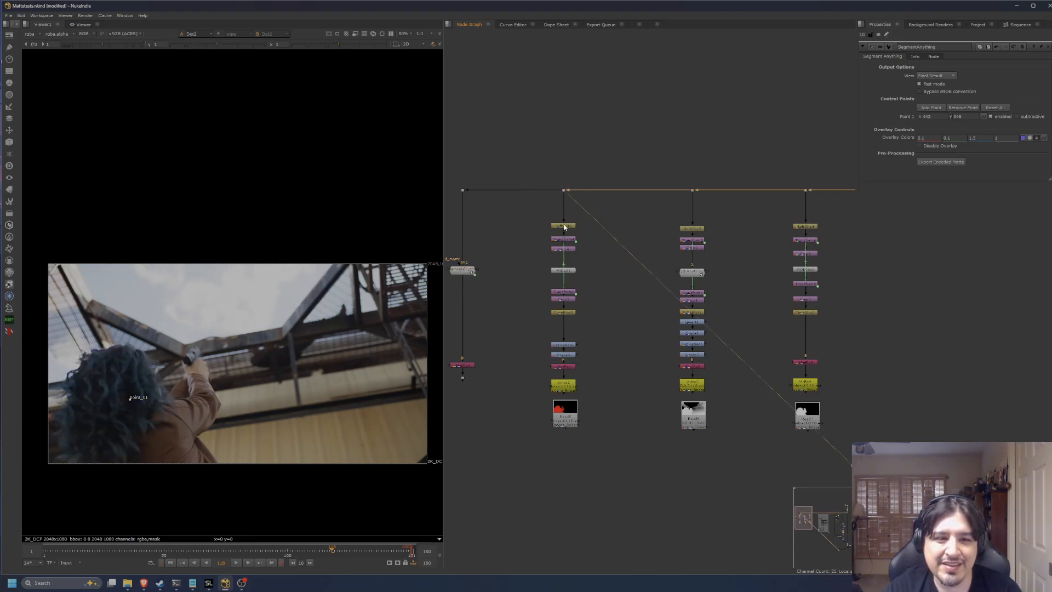
double_click(564, 226)
key("1")
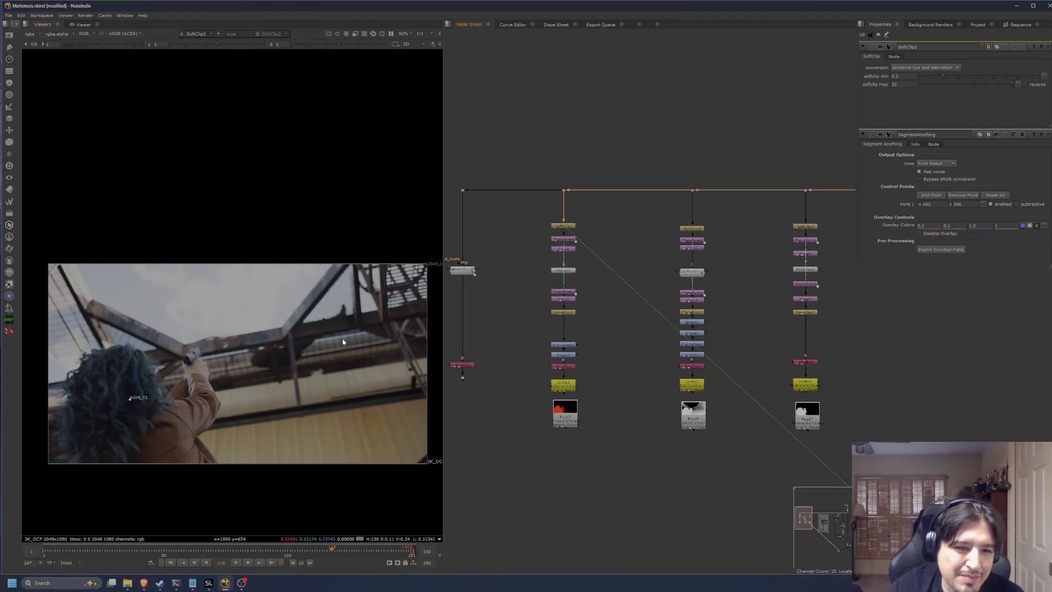
left_click(1048, 135)
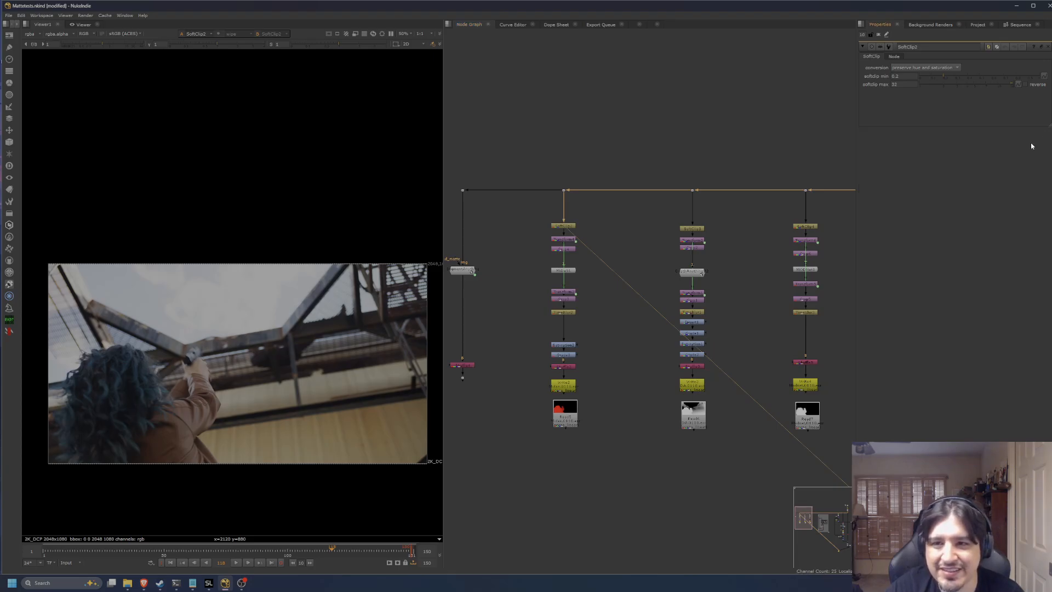
Step: Inspect the scale expression of the Transform node below the SoftClip, and open the settings of that branch's TimeBlur
scroll(571, 237, "up", 3)
double_click(575, 241)
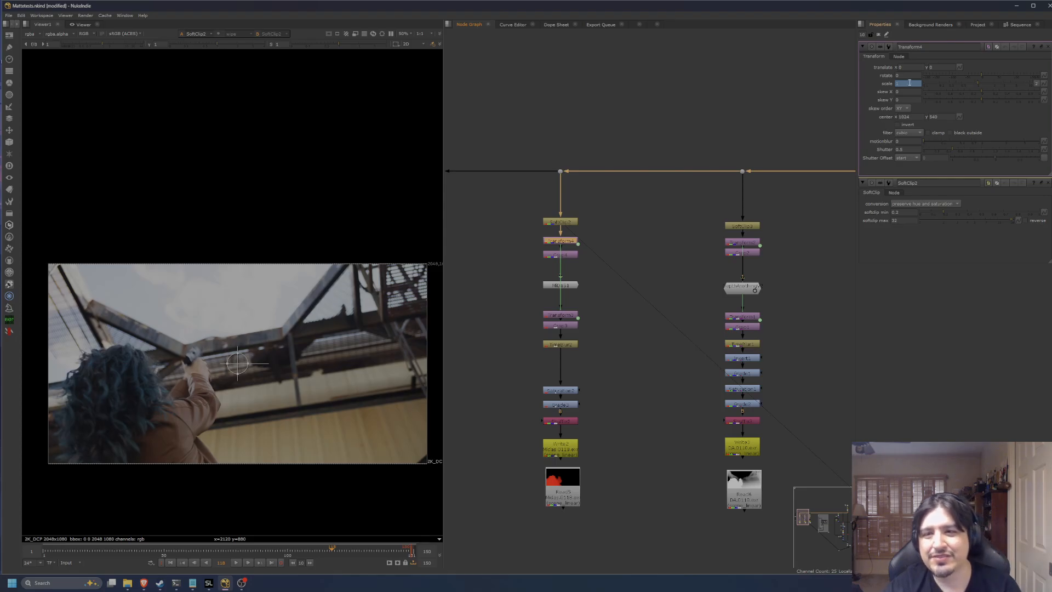
key("equal")
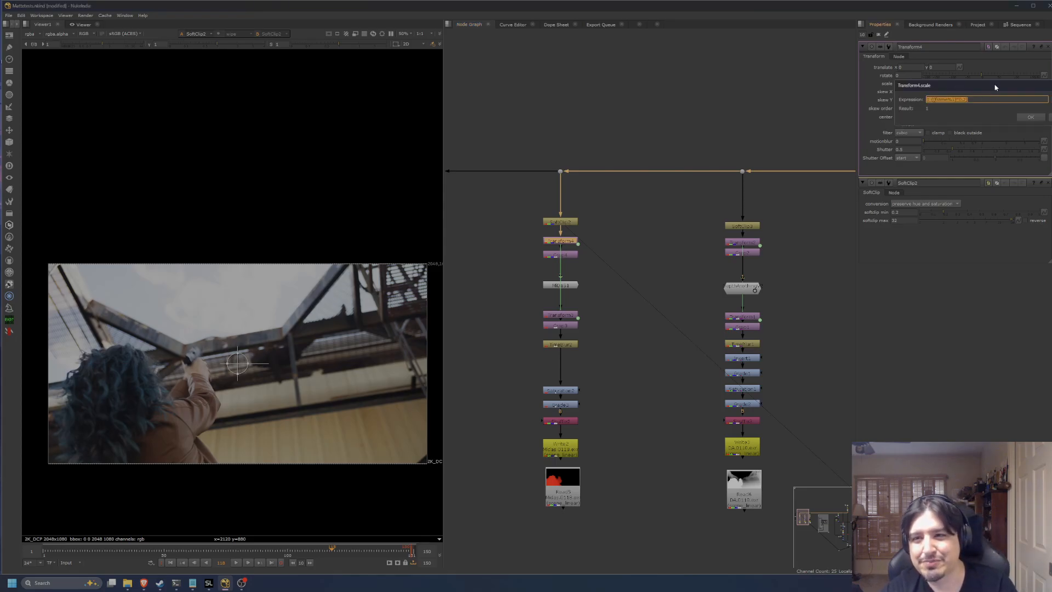
left_click_drag(996, 88, 822, 146)
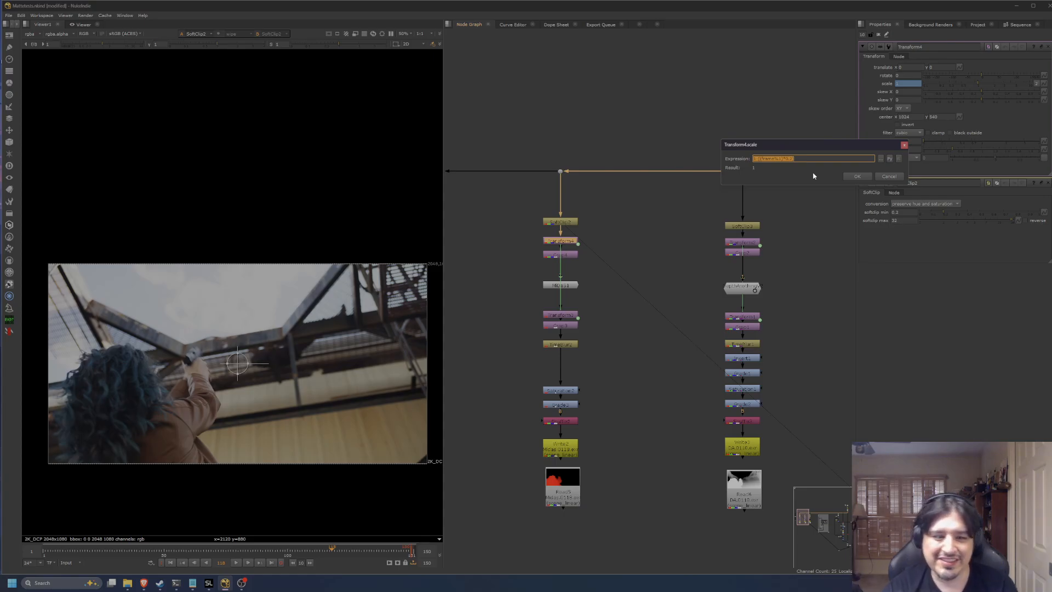
left_click(858, 178)
double_click(571, 345)
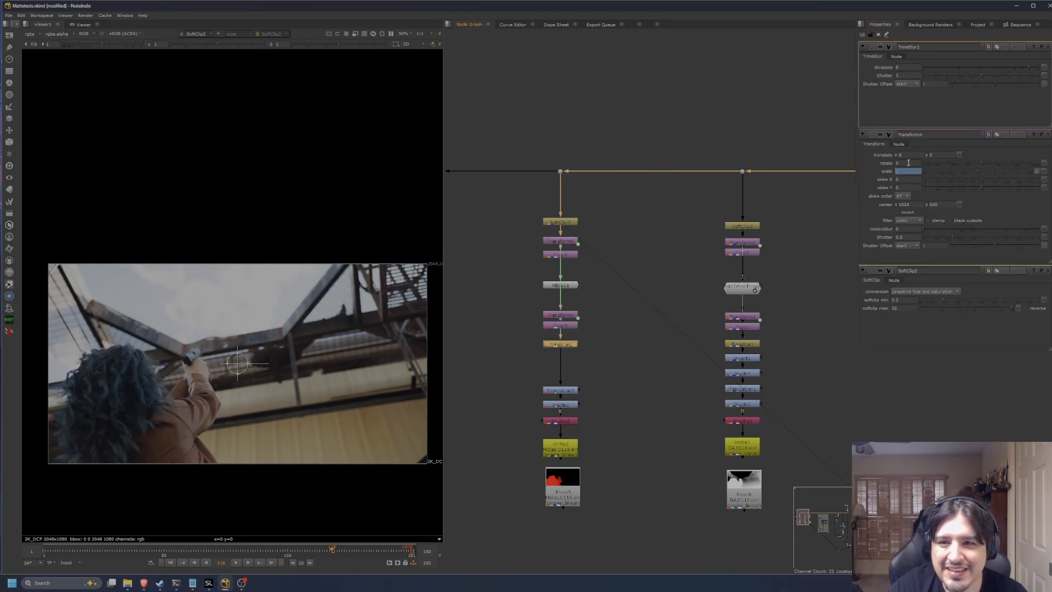
Step: Display the rendered red matte from the Read node at the end of the branch and play it back
middle_click_drag(620, 434, 649, 388)
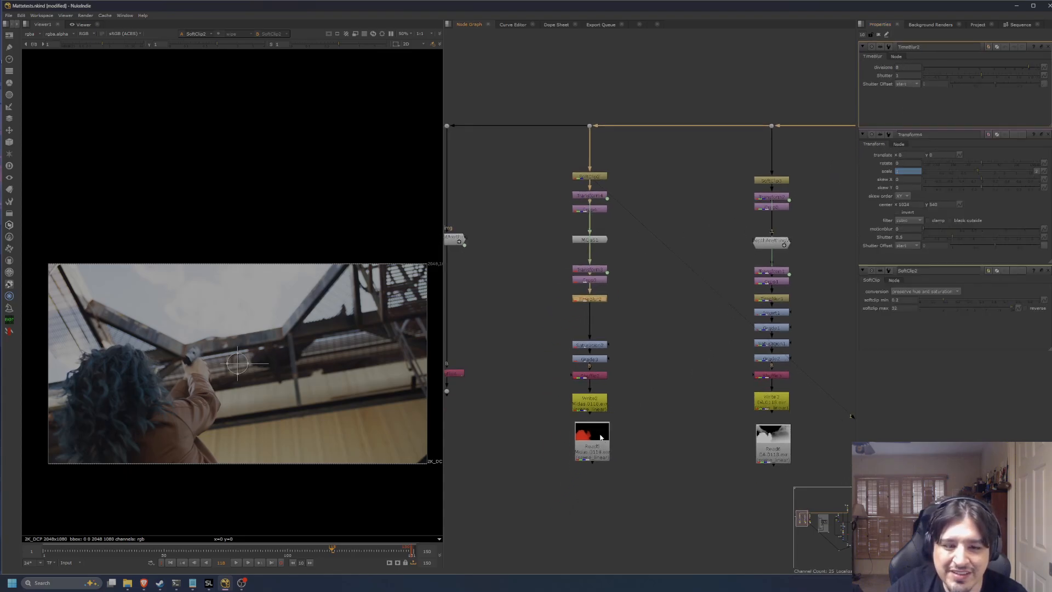
left_click(649, 388)
left_click_drag(596, 439, 593, 440)
key("1")
left_click(496, 449)
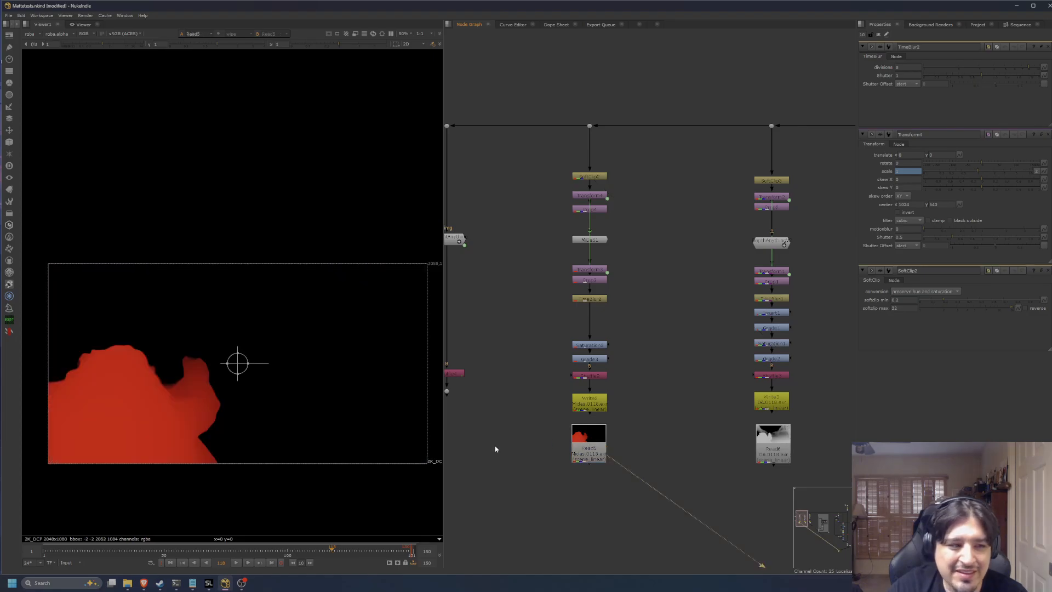
left_click(235, 562)
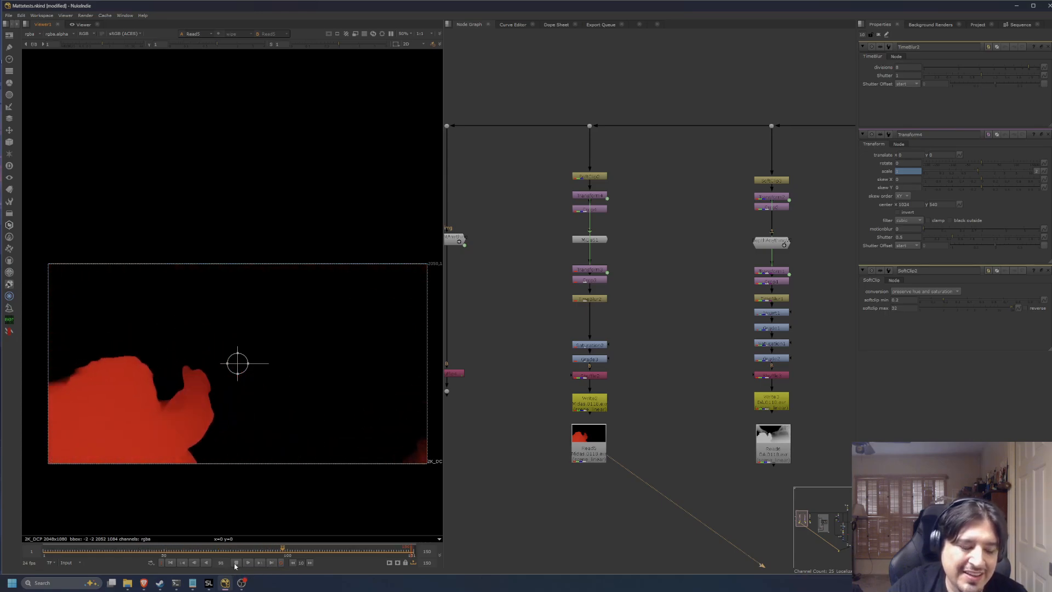
left_click(236, 563)
Step: Display the depth generator node of the middle branch in the viewer
middle_click_drag(655, 434, 526, 440)
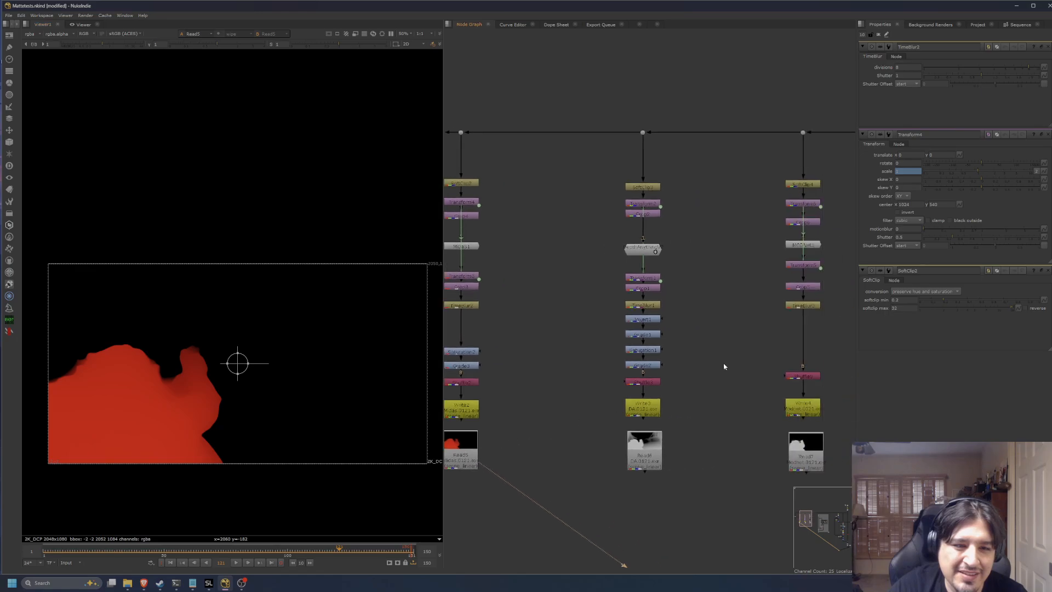
left_click_drag(640, 250, 640, 238)
key("1")
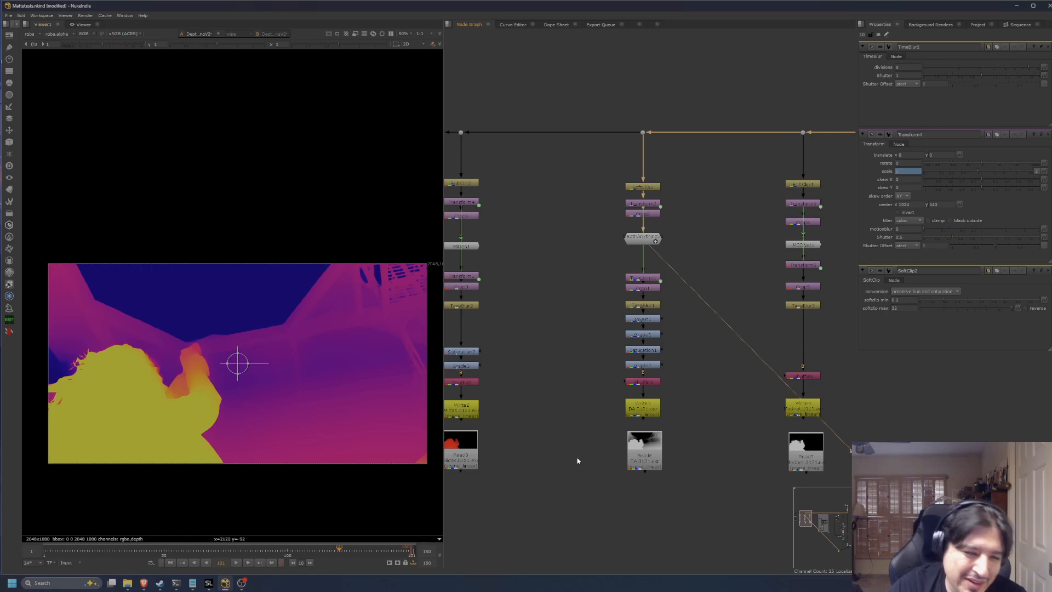
left_click(578, 461)
Step: Display the rendered grayscale depth pass from the middle branch's Read node and play it back
key("f")
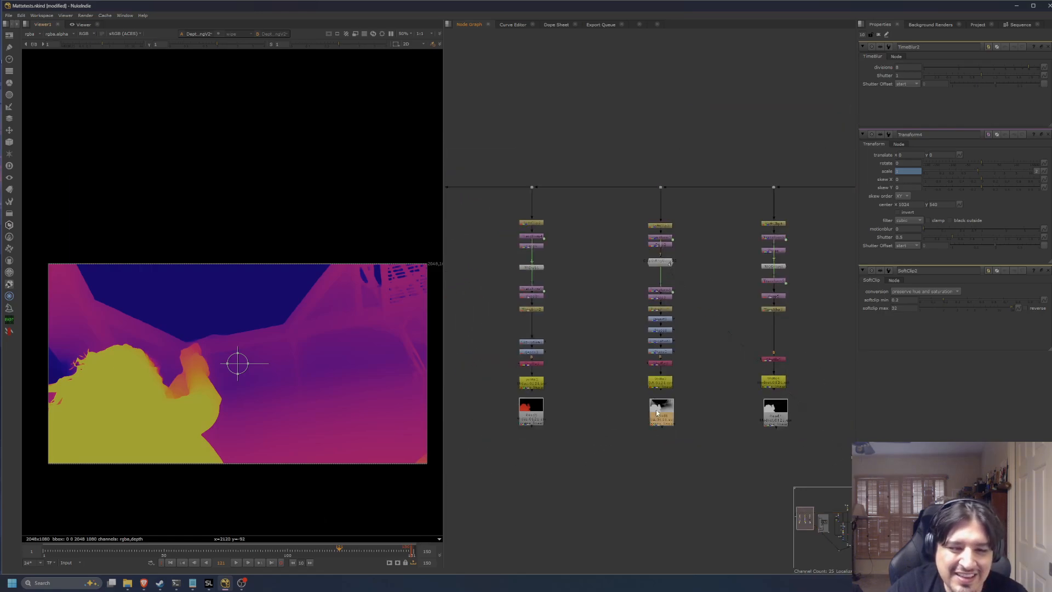
left_click(657, 412)
key("1")
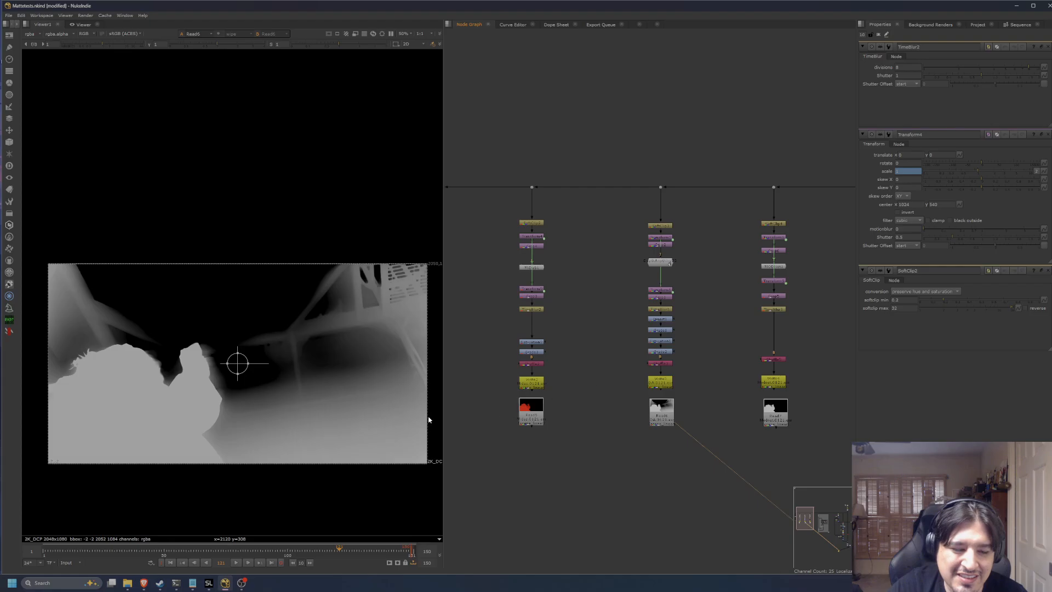
left_click(236, 564)
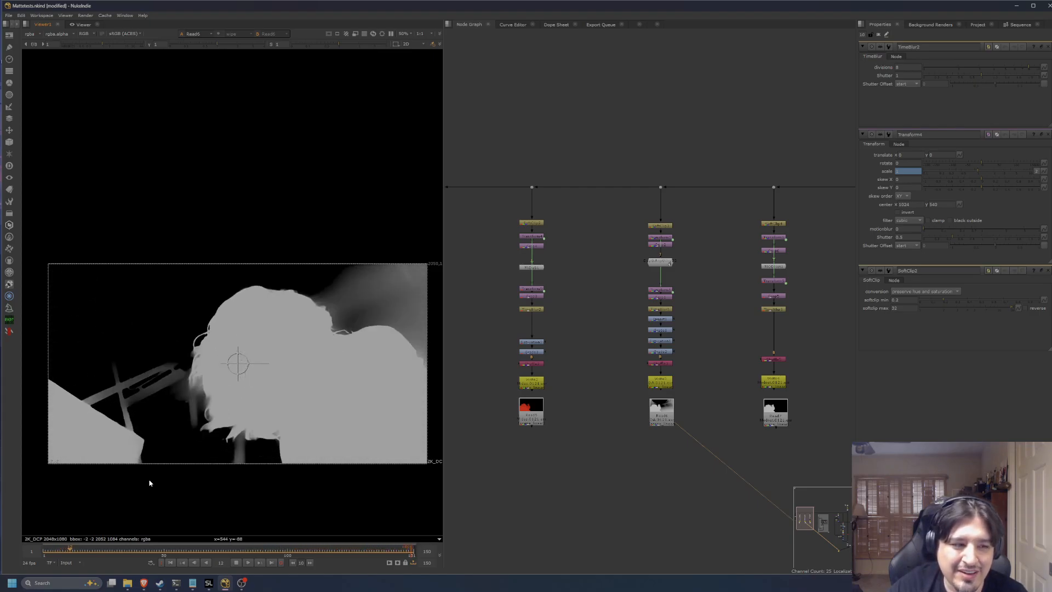
left_click(236, 563)
Step: Display the rendered matte from the third branch's Read node and play it back from near the start of the timeline
middle_click_drag(636, 484, 471, 508)
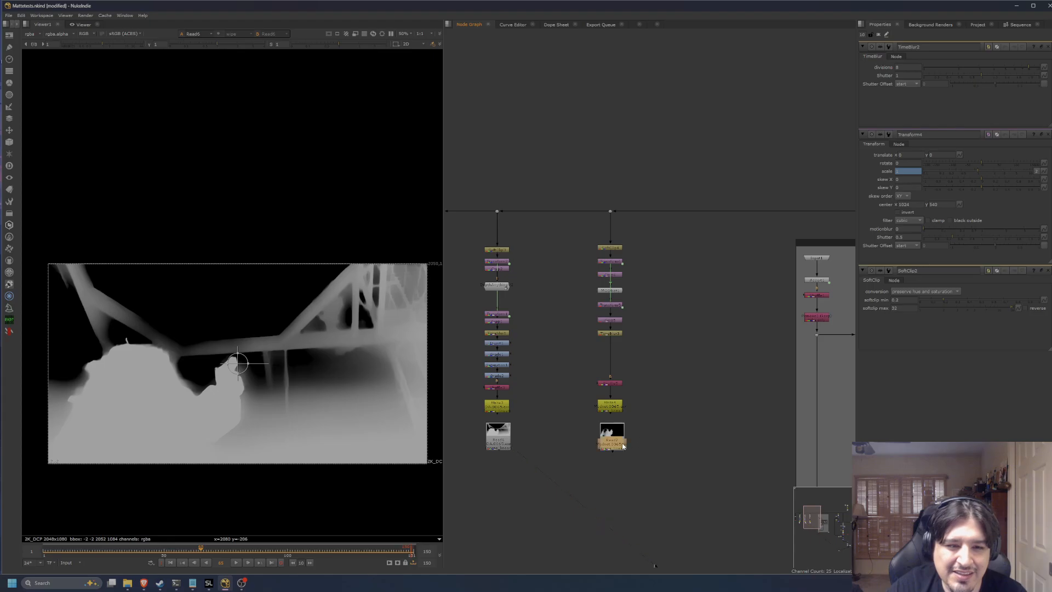
key("1")
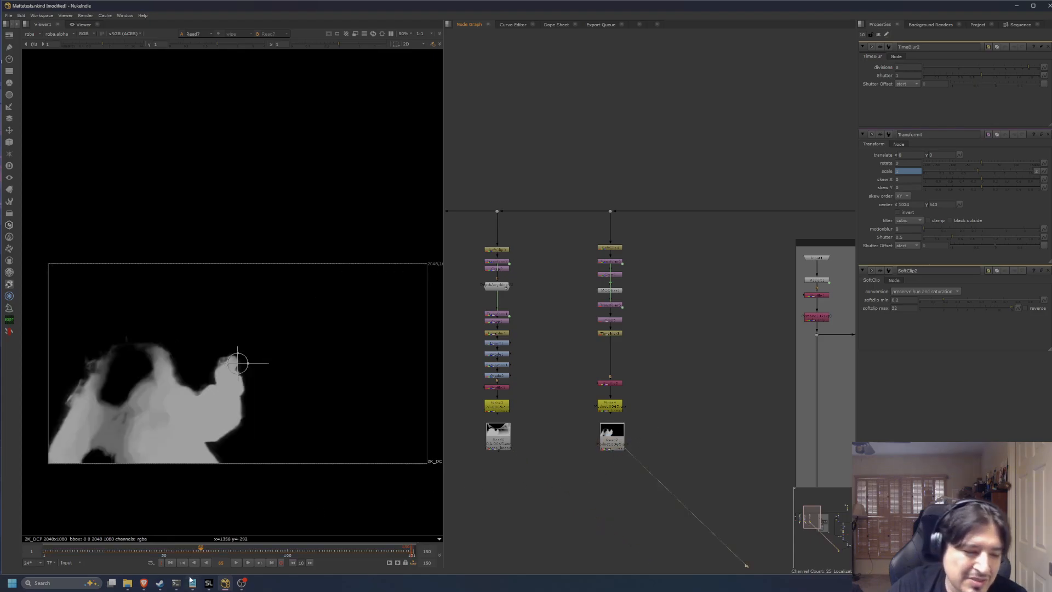
left_click_drag(82, 551, 57, 551)
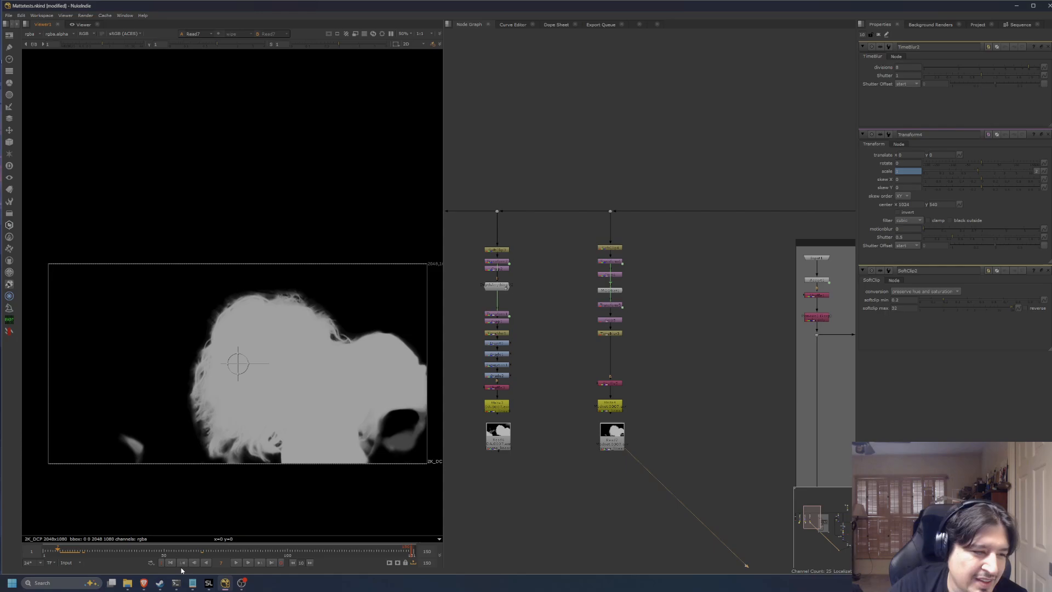
left_click(235, 562)
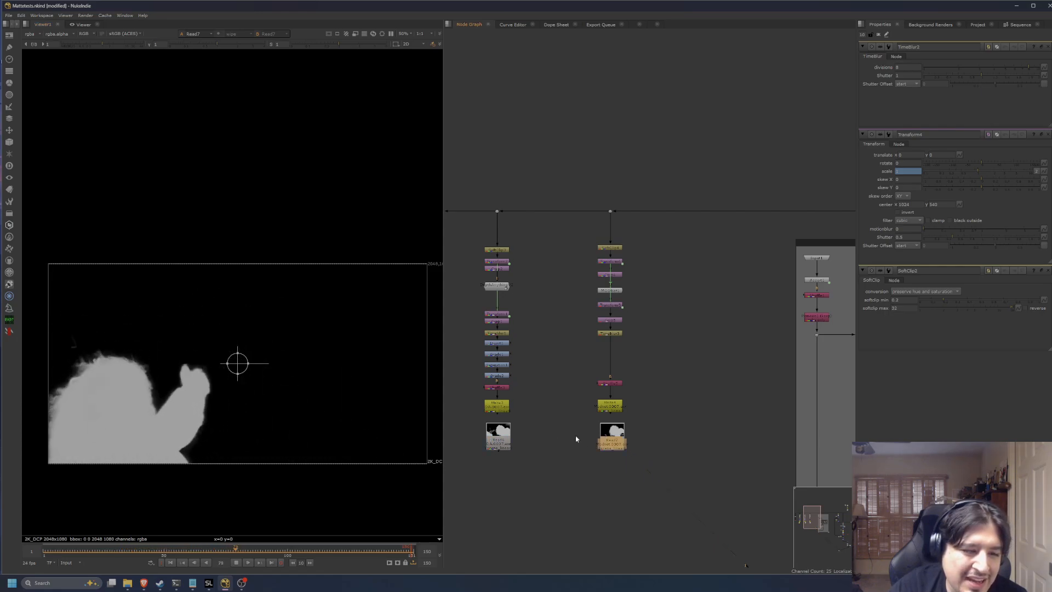
Step: Select the rendered Read nodes at the ends of the two neighbouring matte branches and stop the playback
left_click(502, 440)
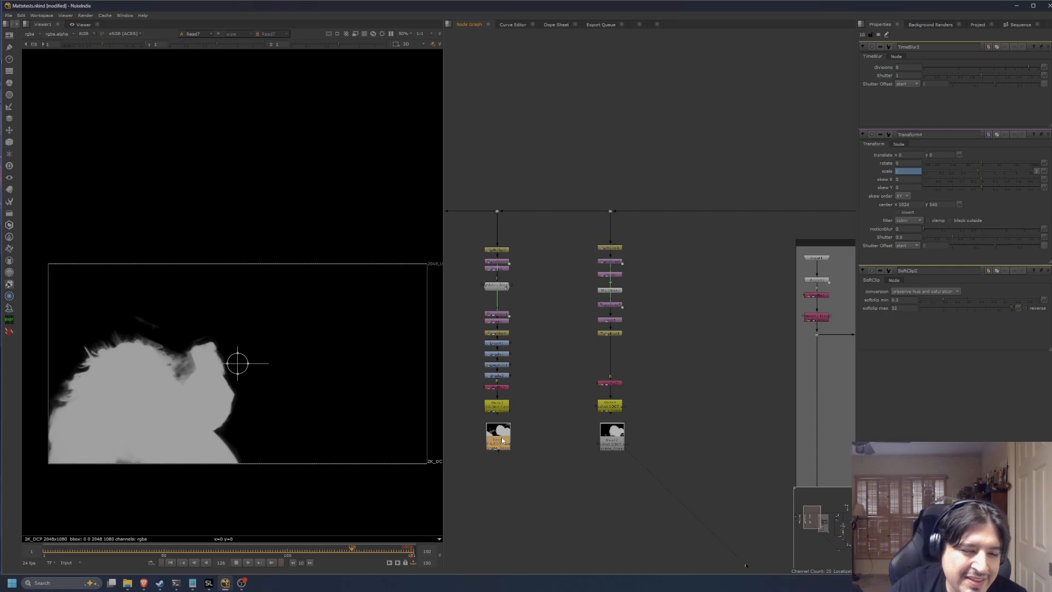
left_click(612, 437)
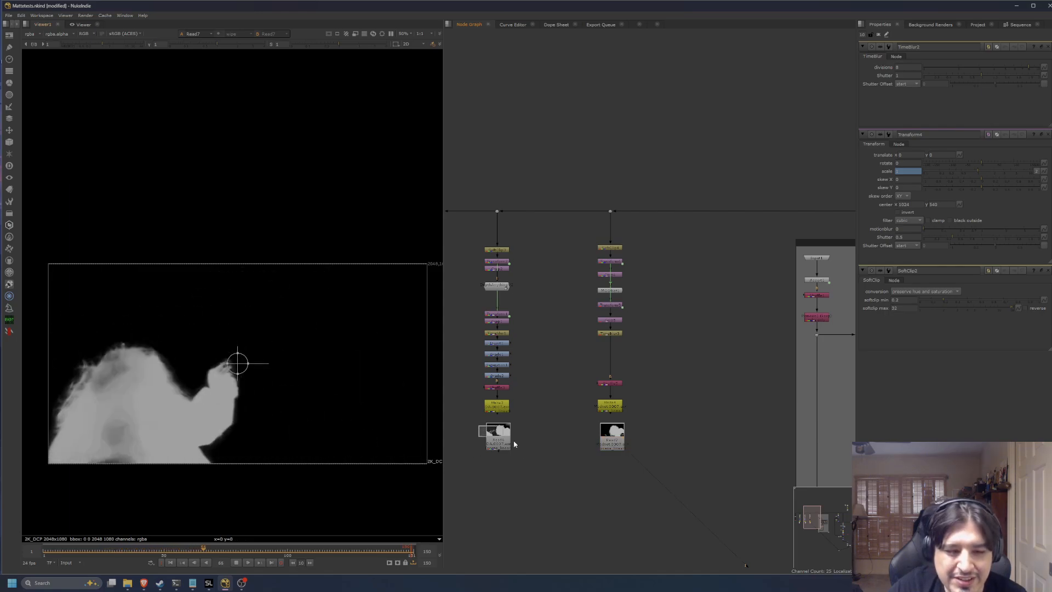
left_click_drag(667, 470, 449, 419)
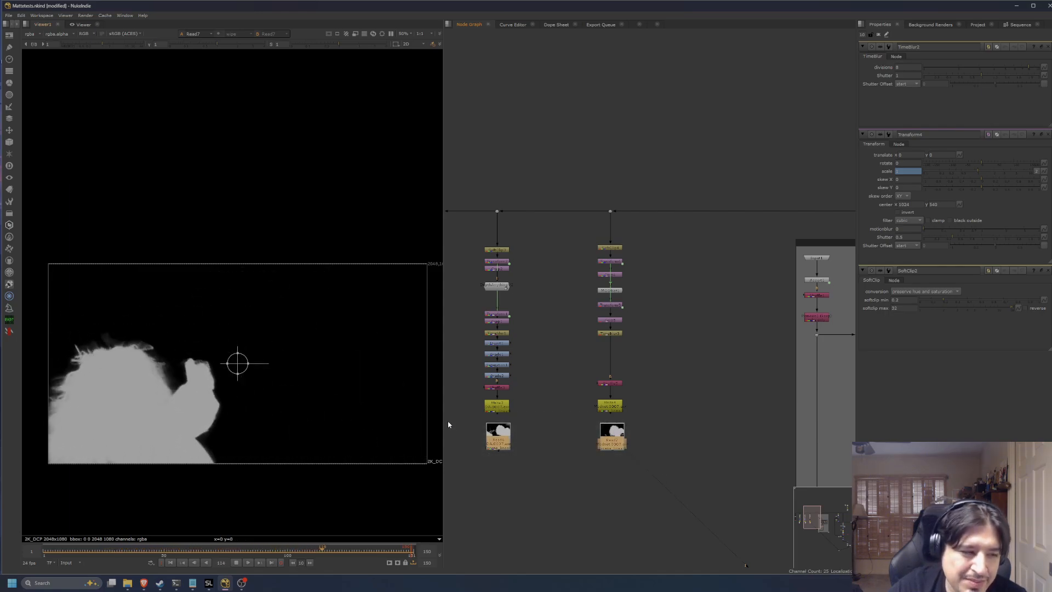
left_click(235, 564)
Step: Open the properties of the Read node that loads the SwitchLight background-removal sequence
middle_click_drag(622, 476, 470, 471)
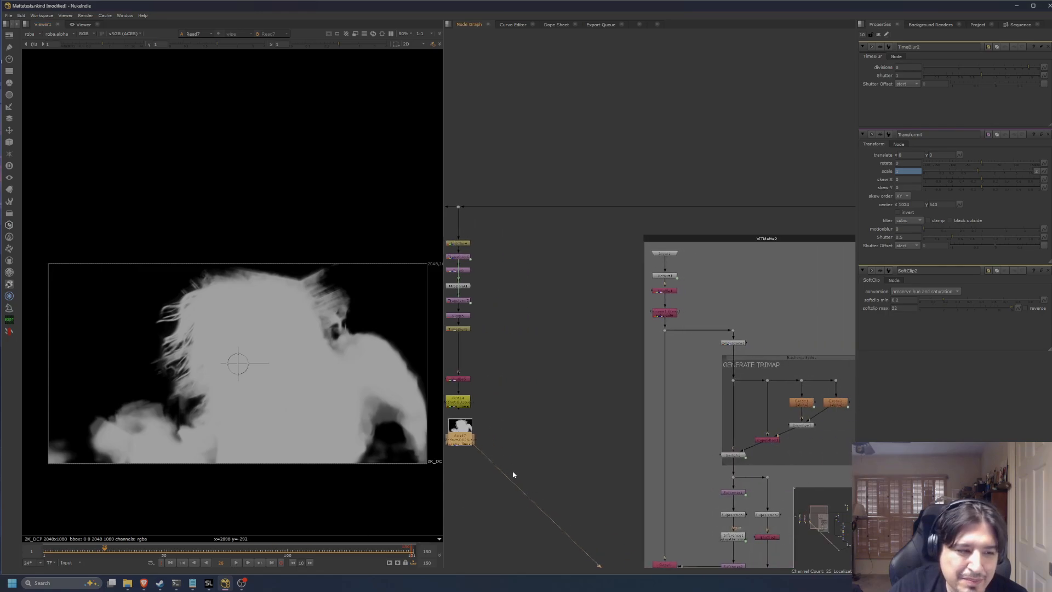
scroll(569, 423, "down", 3)
middle_click_drag(791, 263, 618, 285)
middle_click_drag(711, 289, 573, 301)
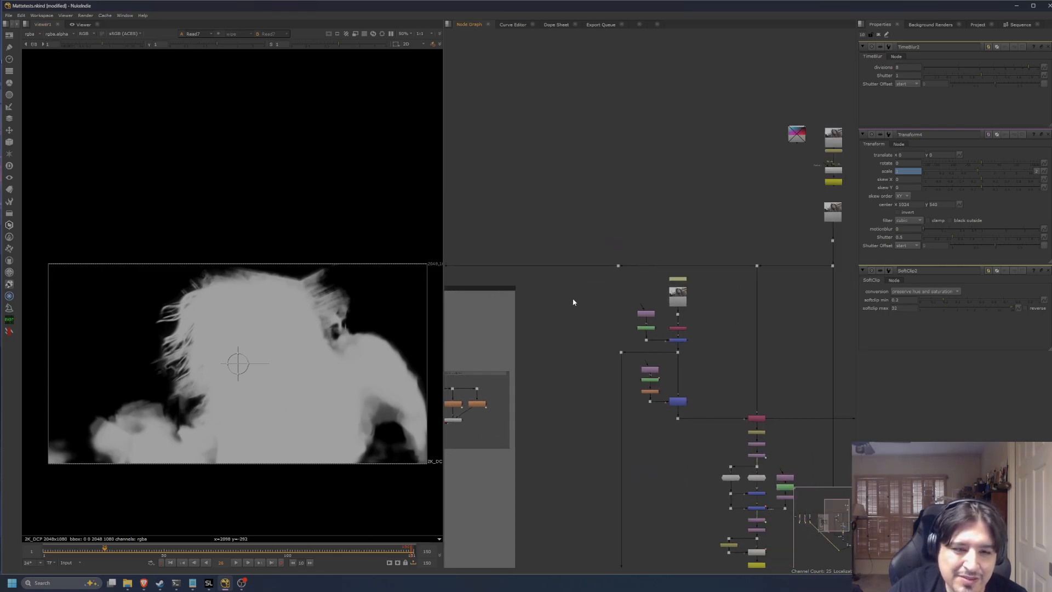
scroll(690, 305, "up", 3)
double_click(664, 300)
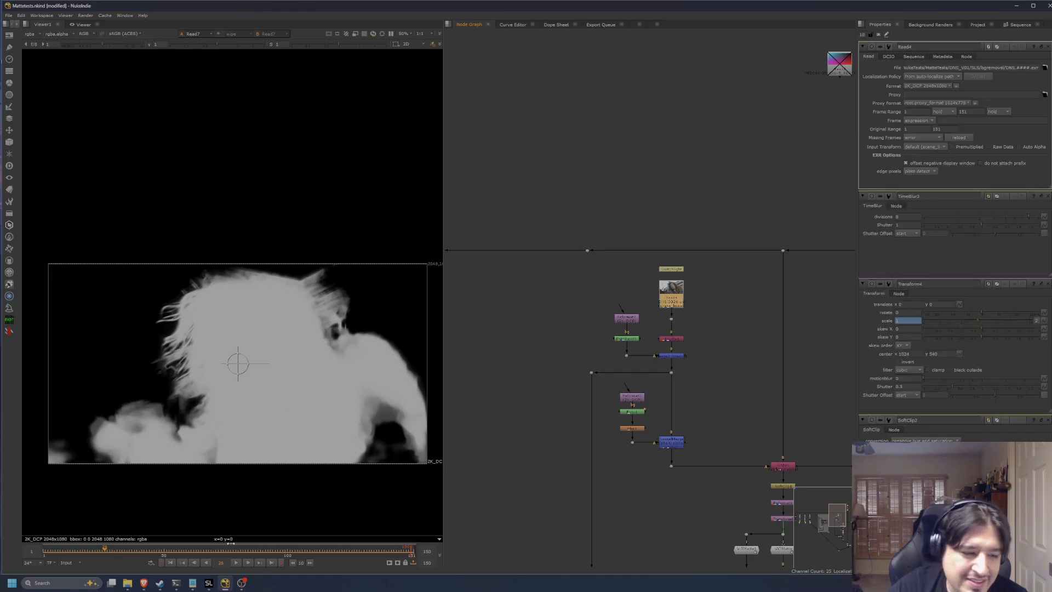
Step: Switch to SwitchLight Studio, review its AI features on the home page and open AI Background Removal
left_click(212, 583)
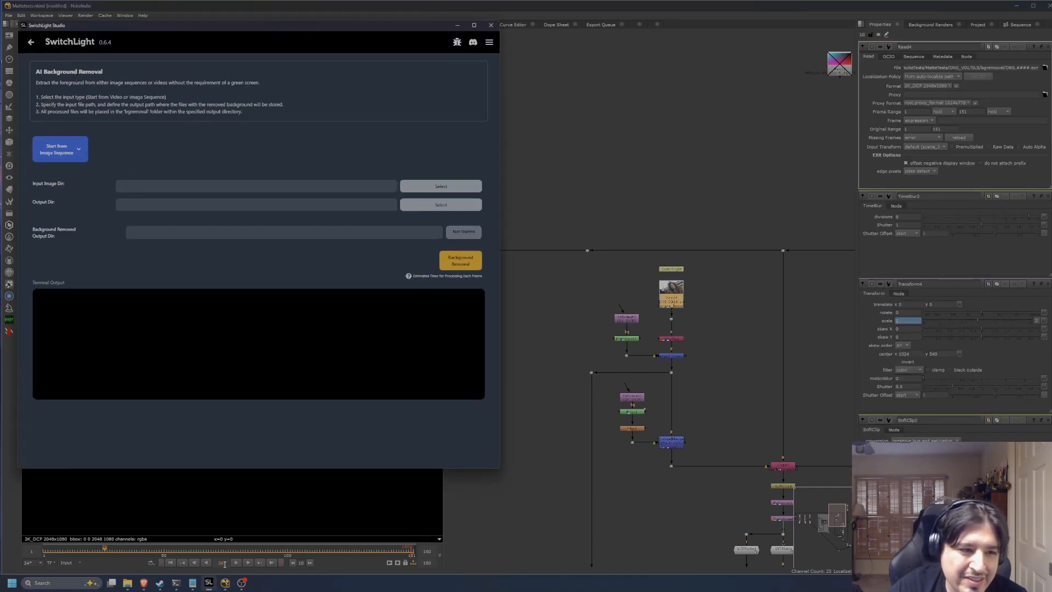
left_click(31, 42)
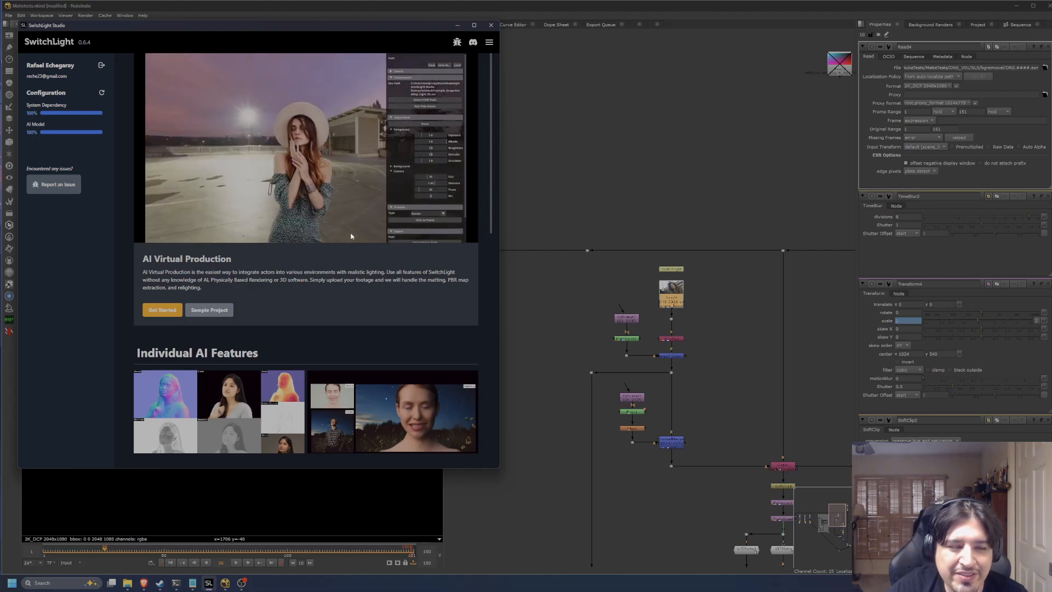
scroll(332, 261, "down", 1)
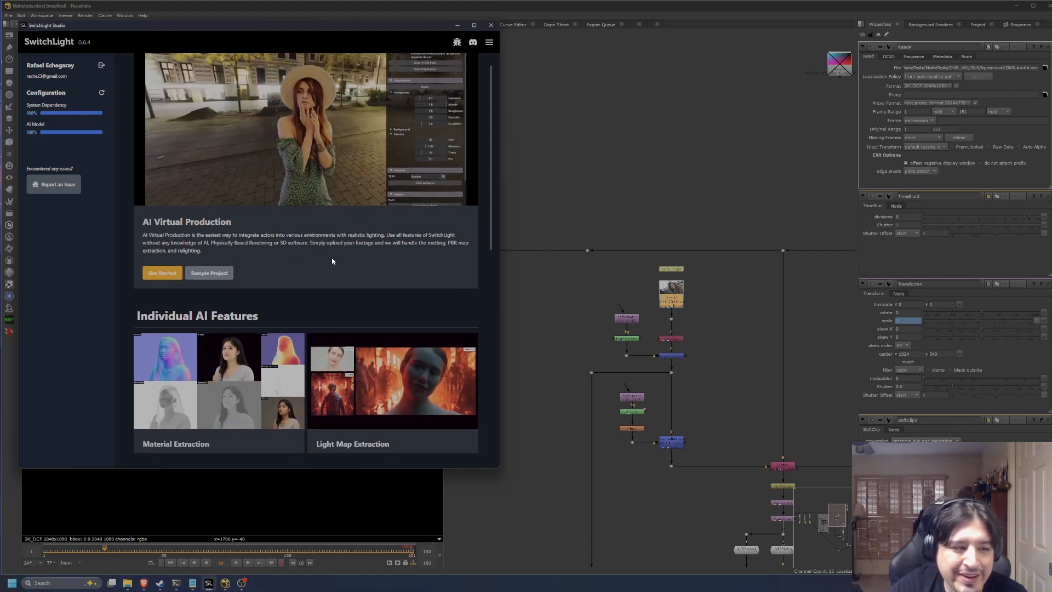
scroll(199, 366, "down", 2)
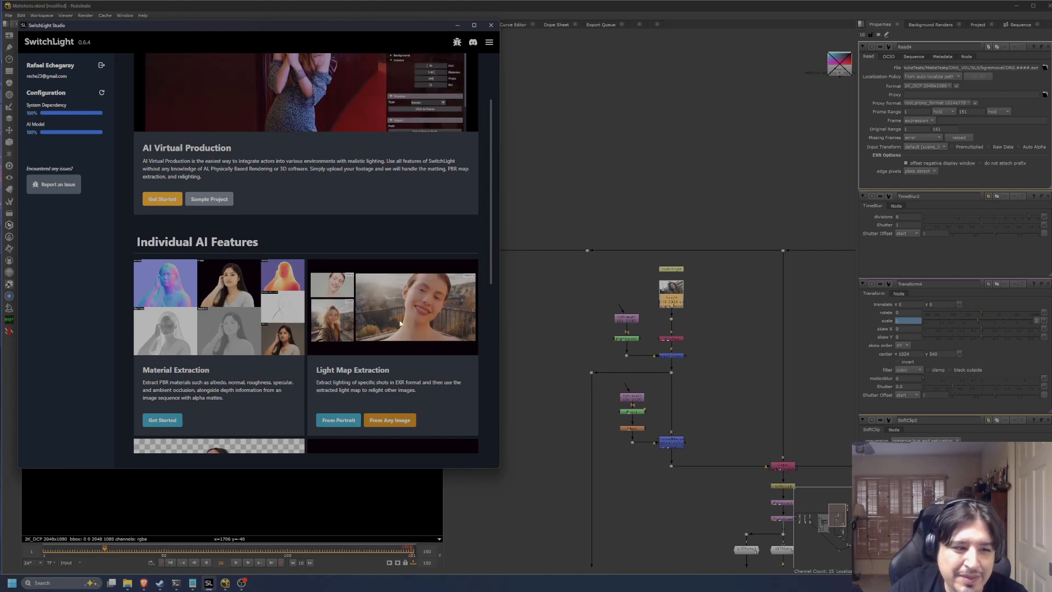
scroll(352, 307, "up", 2)
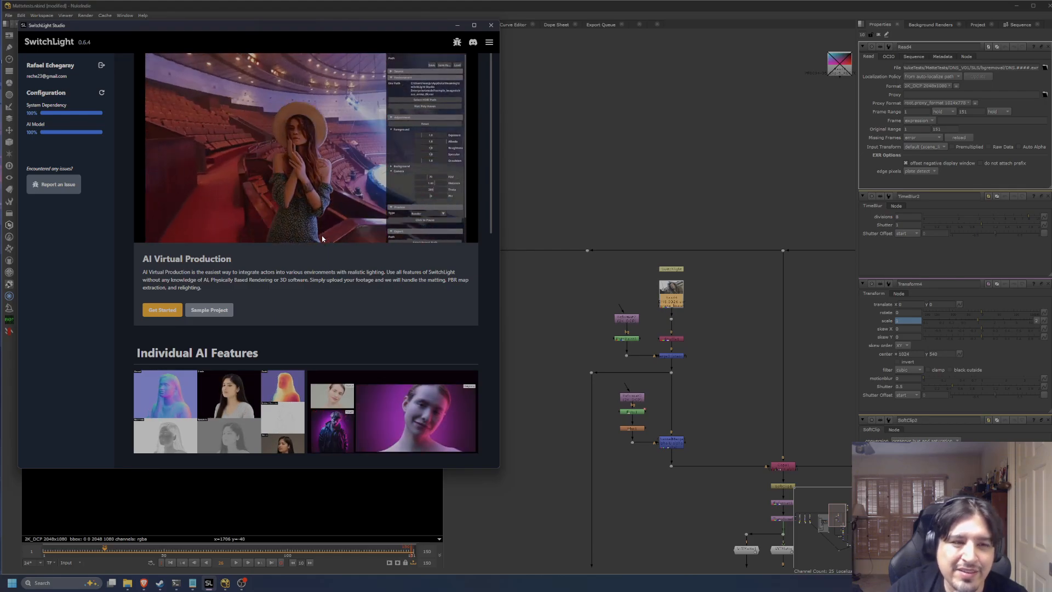
scroll(324, 233, "down", 1)
scroll(323, 233, "down", 4)
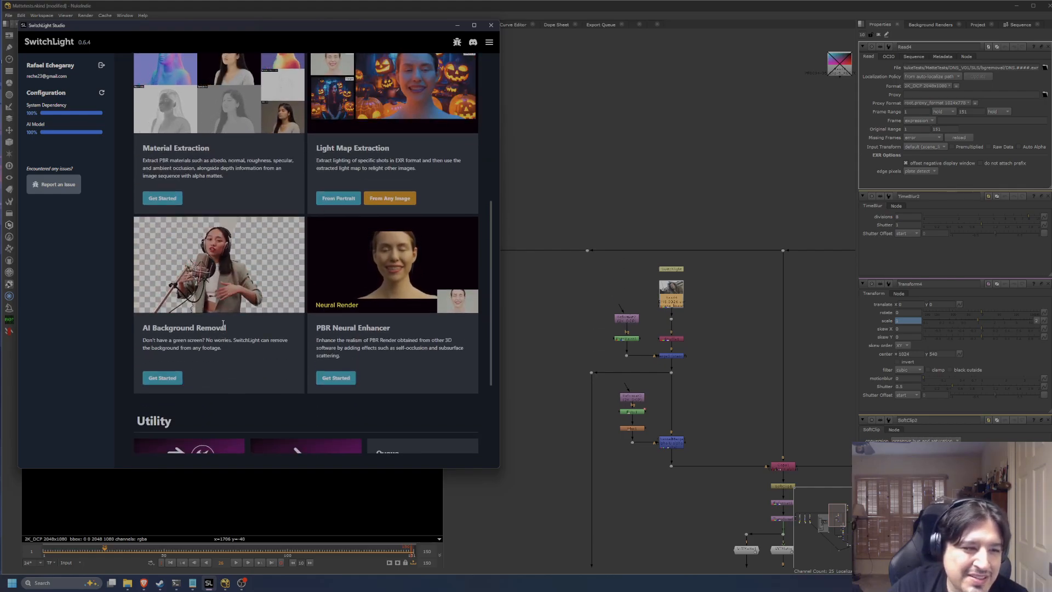
scroll(222, 323, "down", 1)
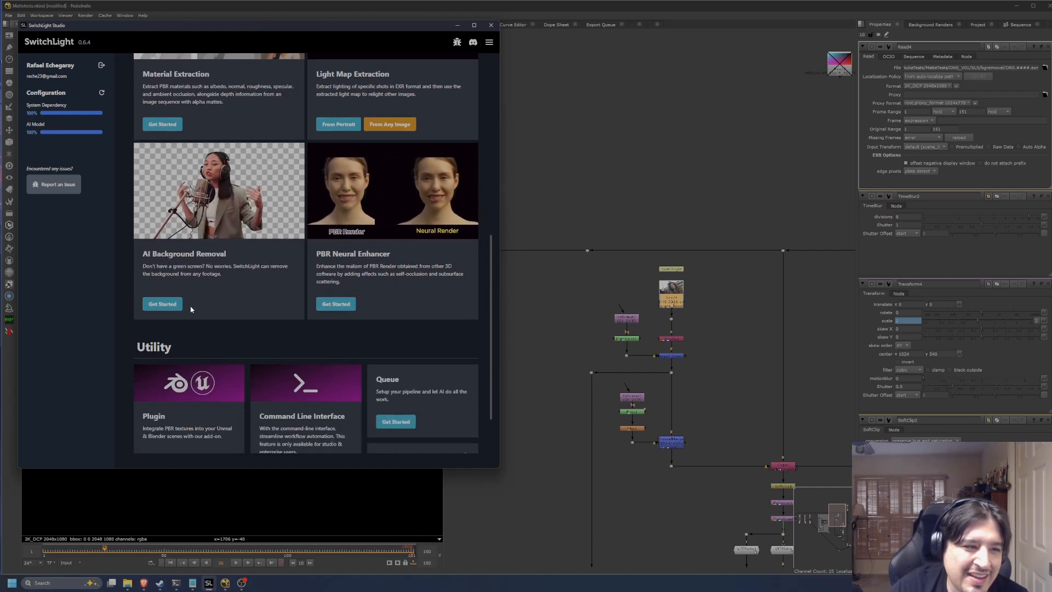
left_click(162, 307)
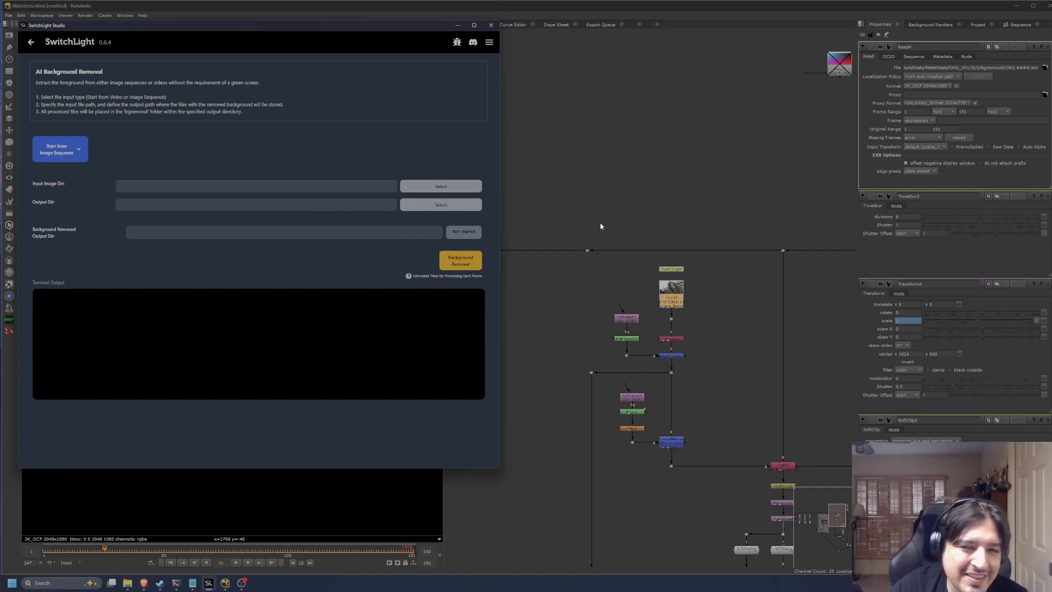
Step: Return to Nuke and display the alpha matte of the SwitchLight Read node in the viewer
middle_click_drag(654, 291, 669, 251)
key("1")
key("a")
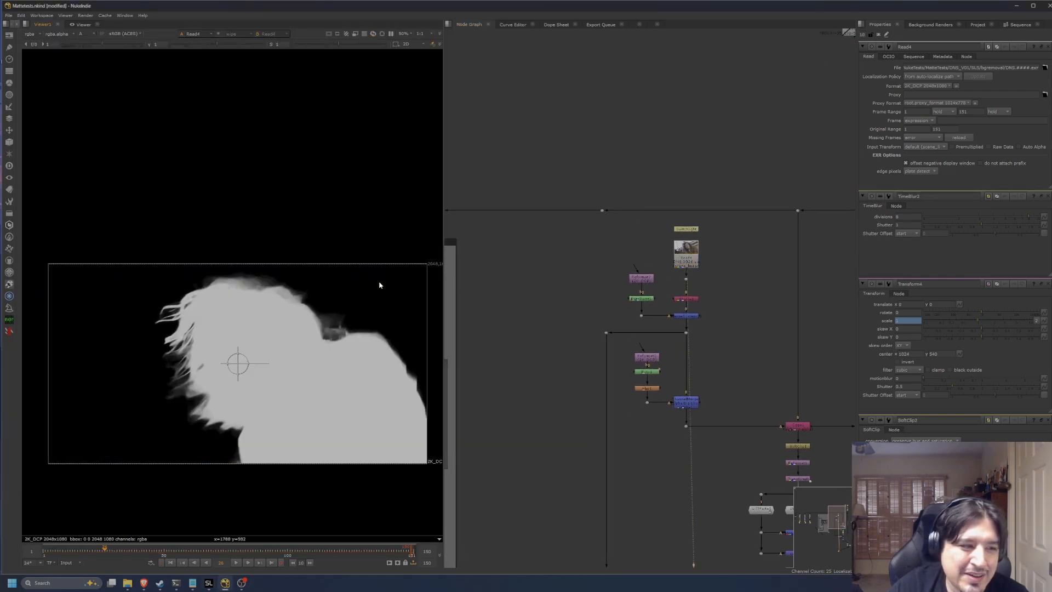
middle_click_drag(380, 283, 334, 264)
scroll(735, 340, "down", 2)
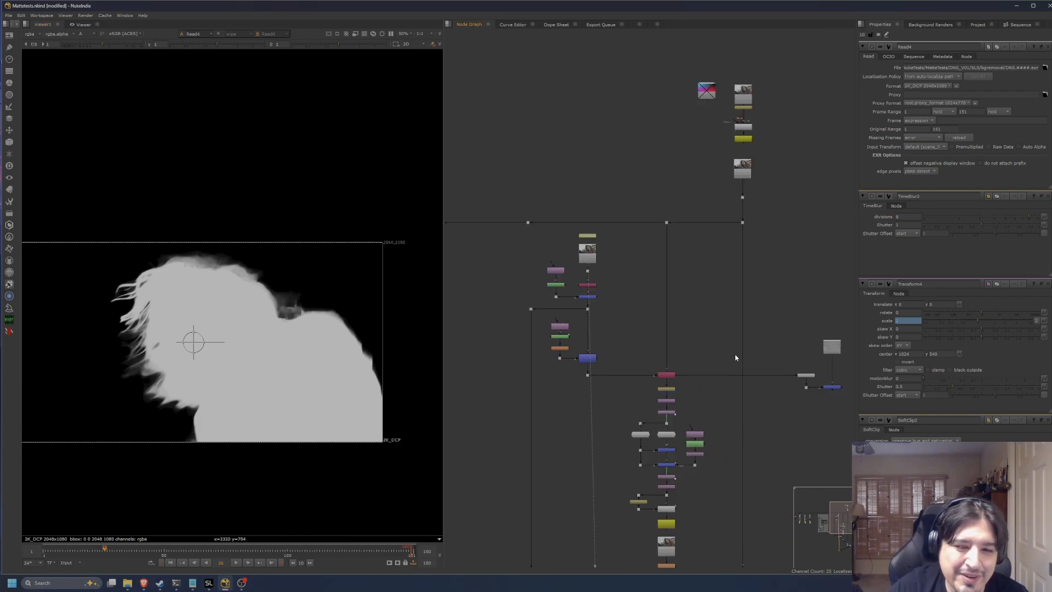
Step: Display the Merge of the extracted woman over the checkerboard in color and play it back from near the first frame
left_click(837, 387)
key("1")
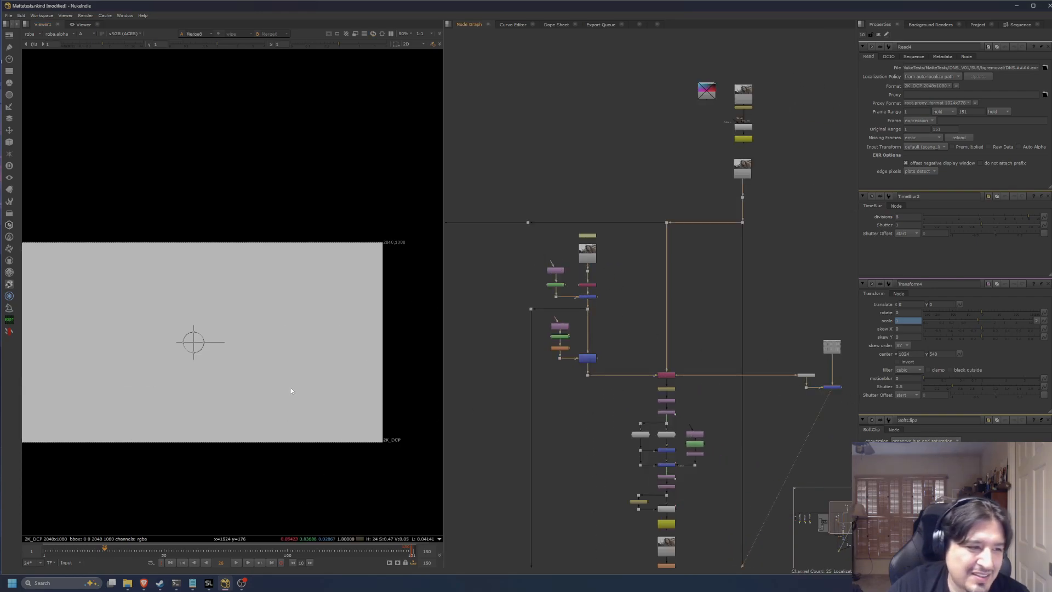
key("a")
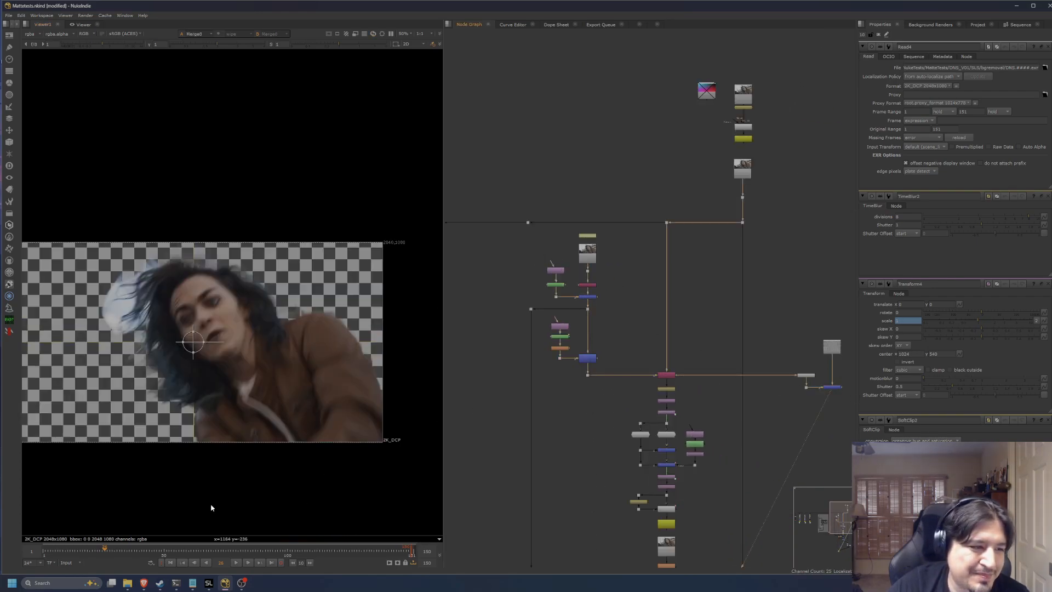
left_click(235, 563)
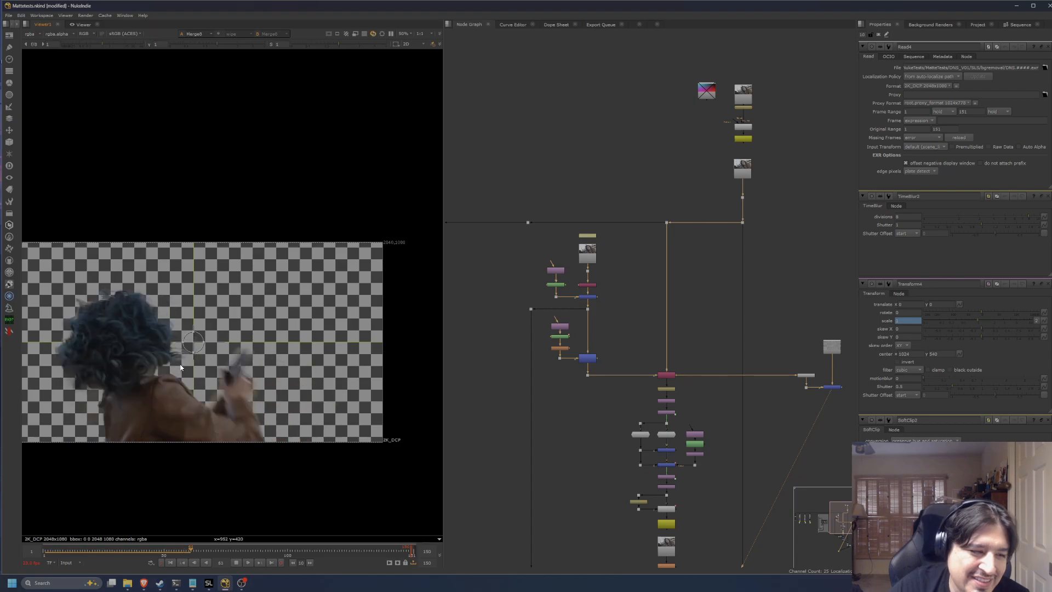
middle_click_drag(261, 433, 296, 432)
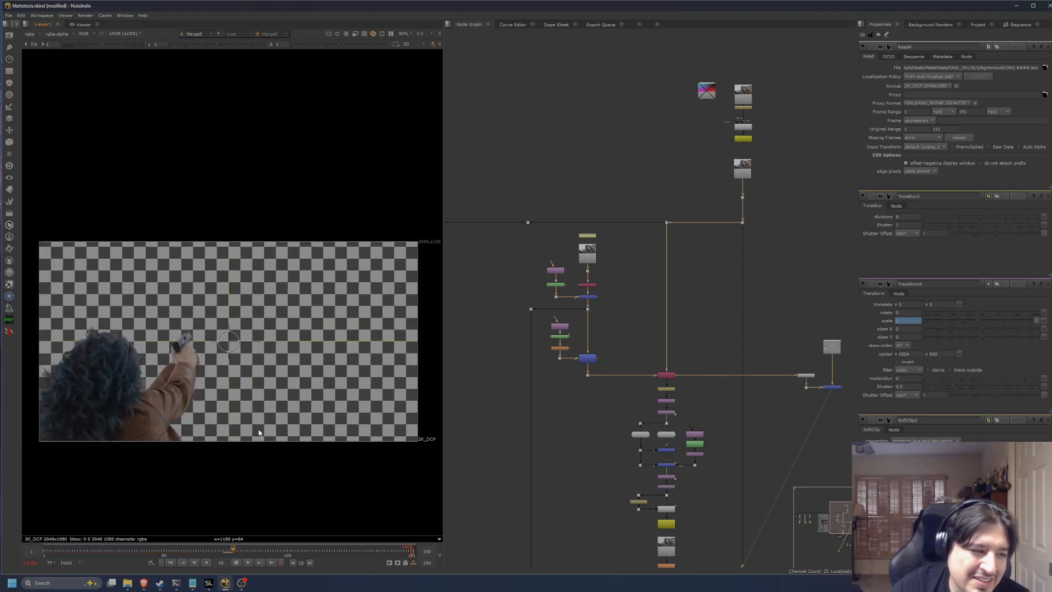
left_click(47, 550)
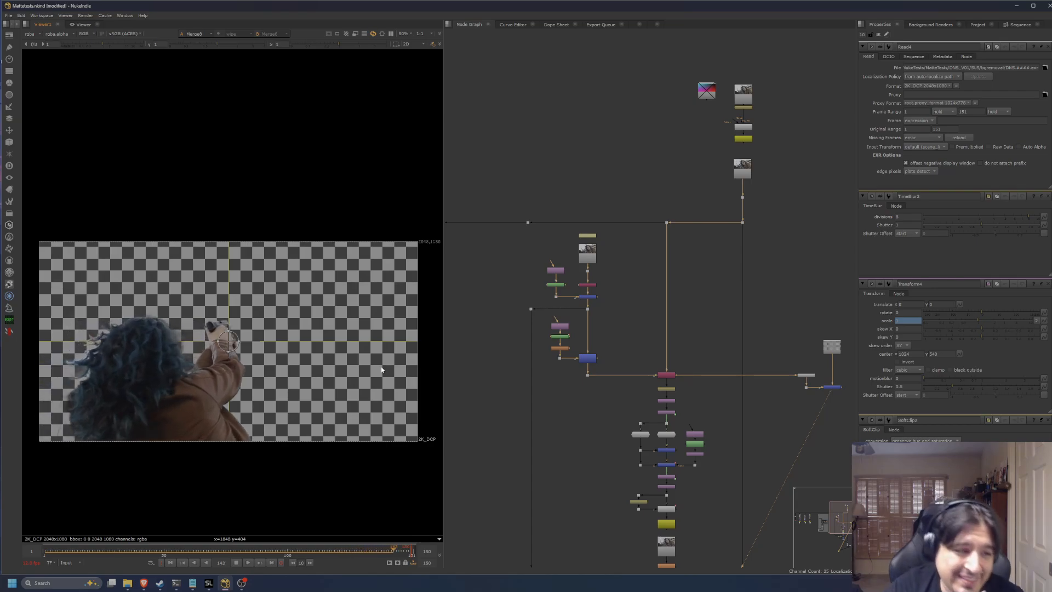
left_click(237, 564)
Step: Open the properties of the Inference node below the Generate Trimap section of the ViTMatte2 network
middle_click_drag(498, 454, 662, 389)
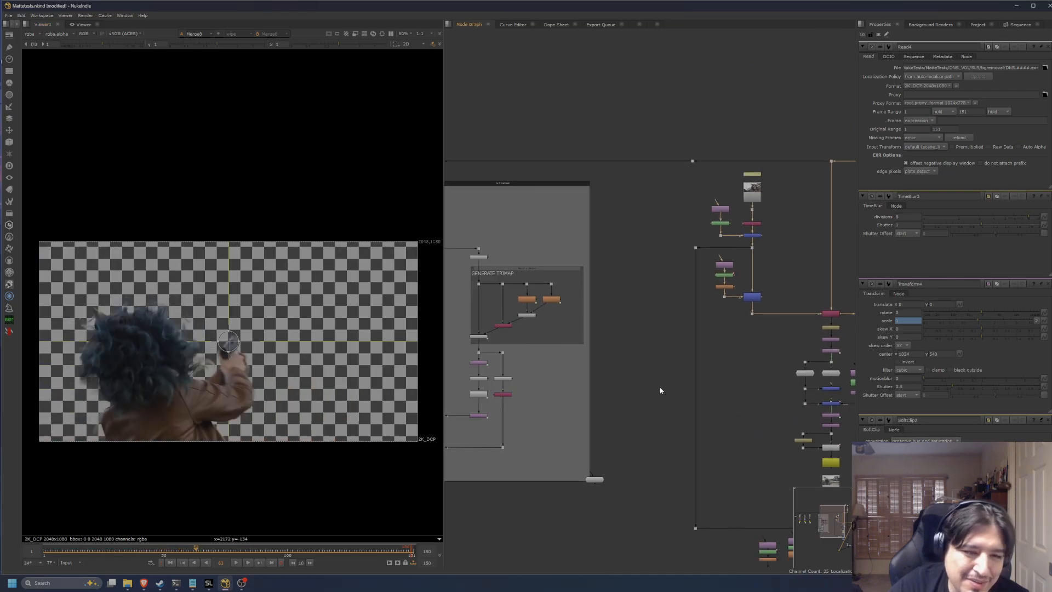
middle_click_drag(519, 409, 611, 389)
scroll(562, 369, "up", 2)
scroll(614, 352, "up", 3)
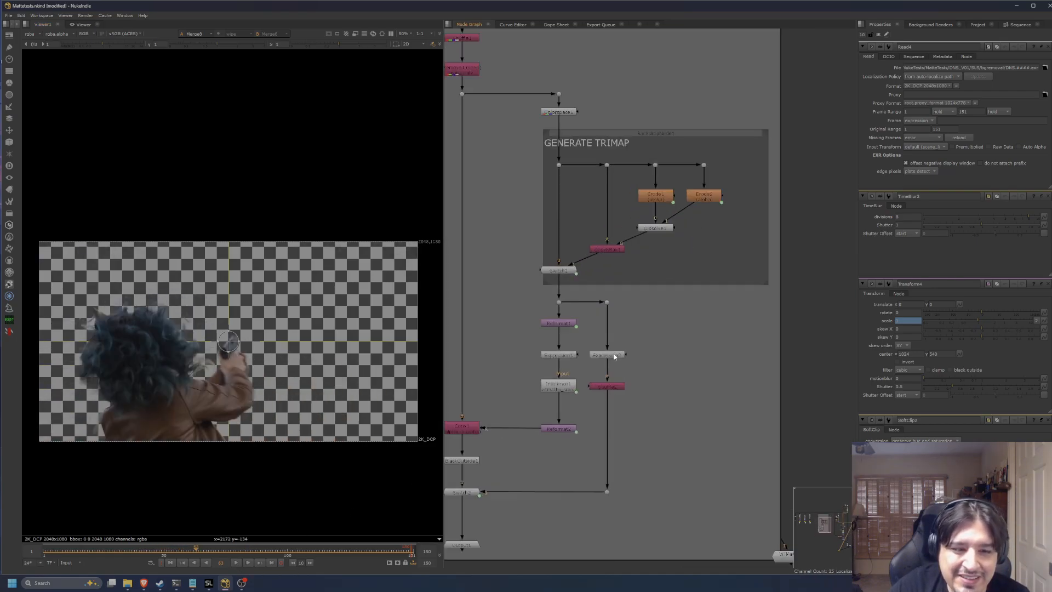
scroll(570, 332, "down", 1)
double_click(550, 380)
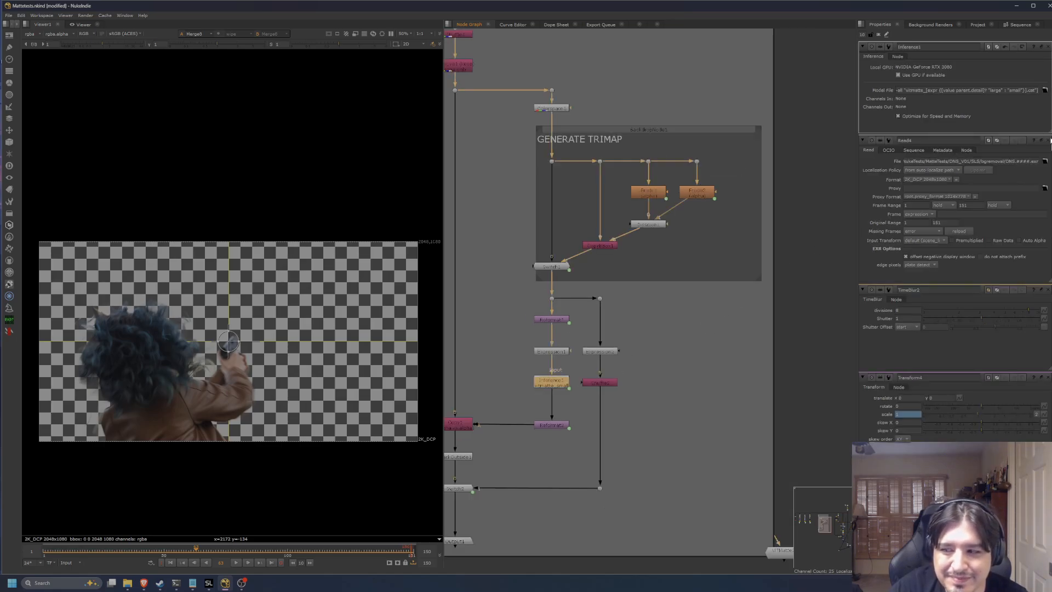
Step: Close the other nodes' properties and browse the Inference node's model files without replacing the current one
left_click(1048, 141)
left_click(1048, 141)
left_click(1048, 140)
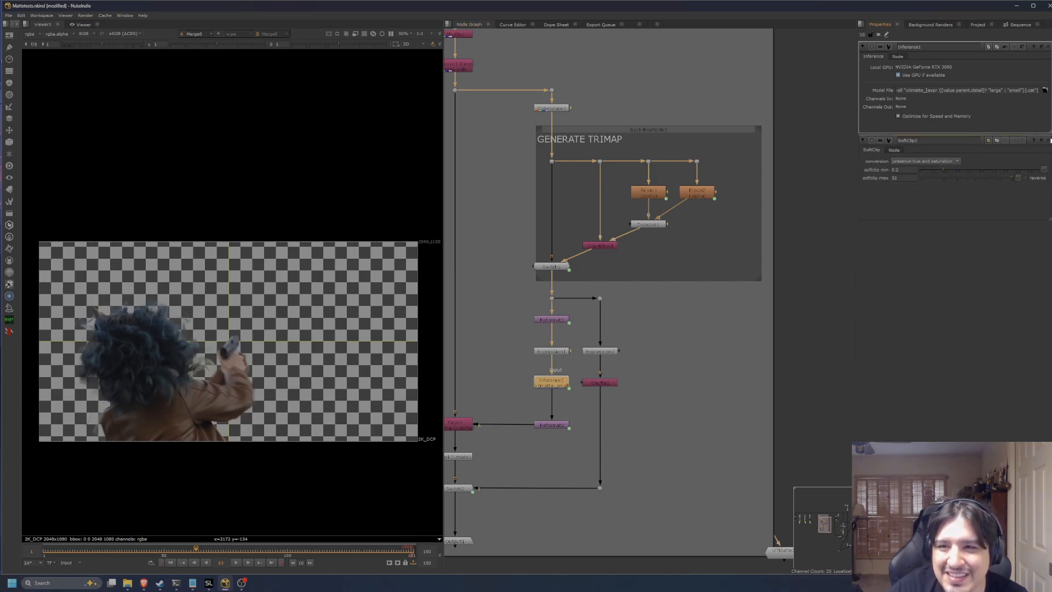
left_click(1043, 91)
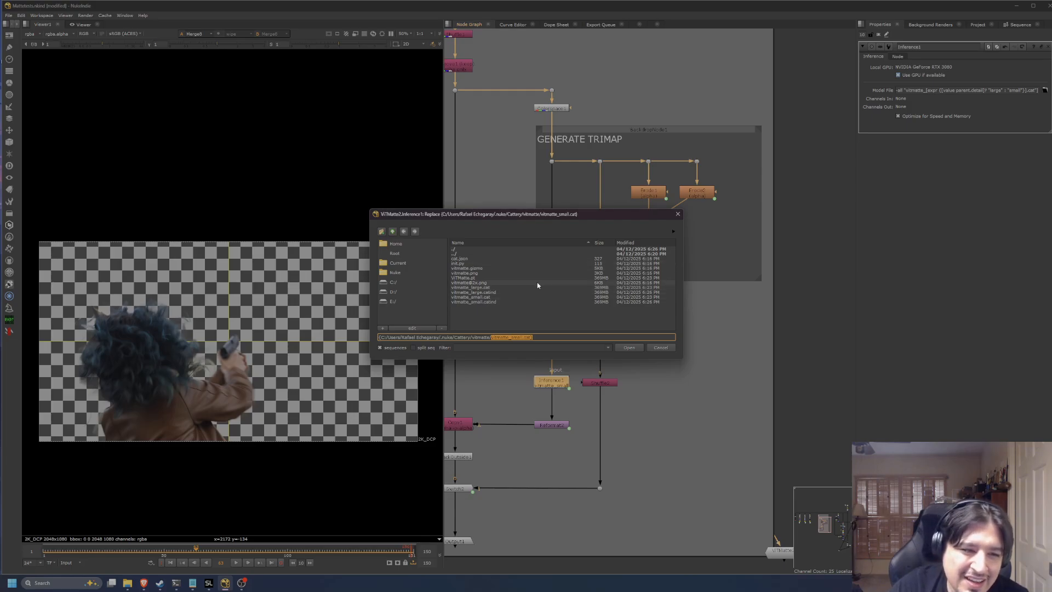
left_click(679, 214)
Step: Examine the ViTMatte2 node network from its input node through the trimap section to its output
scroll(651, 352, "down", 2)
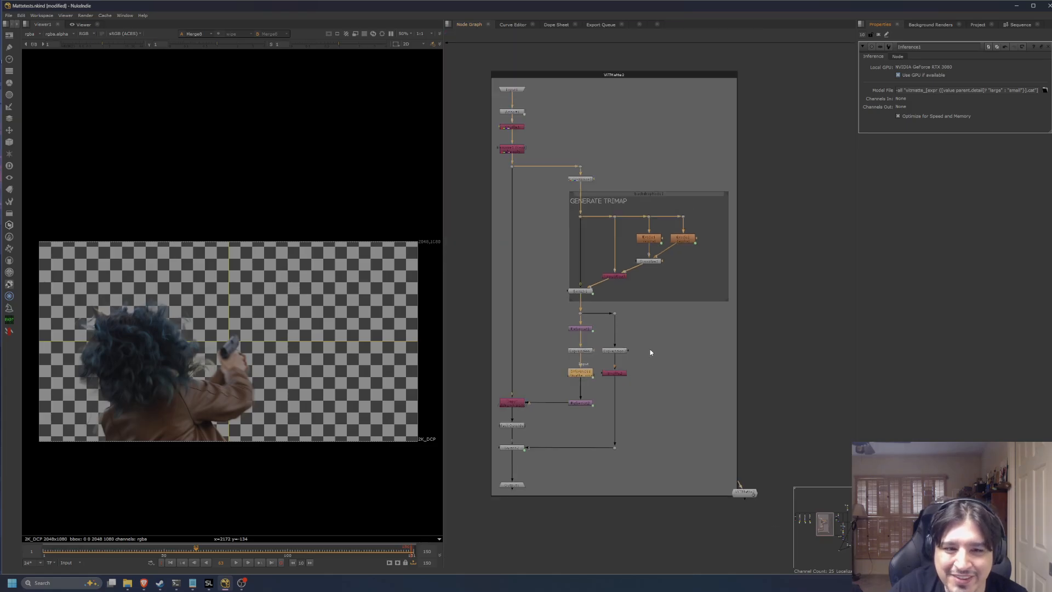
scroll(651, 353, "down", 1)
mouse_move(694, 348)
middle_mouse_down()
mouse_move(670, 348)
mouse_move(712, 350)
middle_mouse_up()
scroll(576, 394, "up", 2)
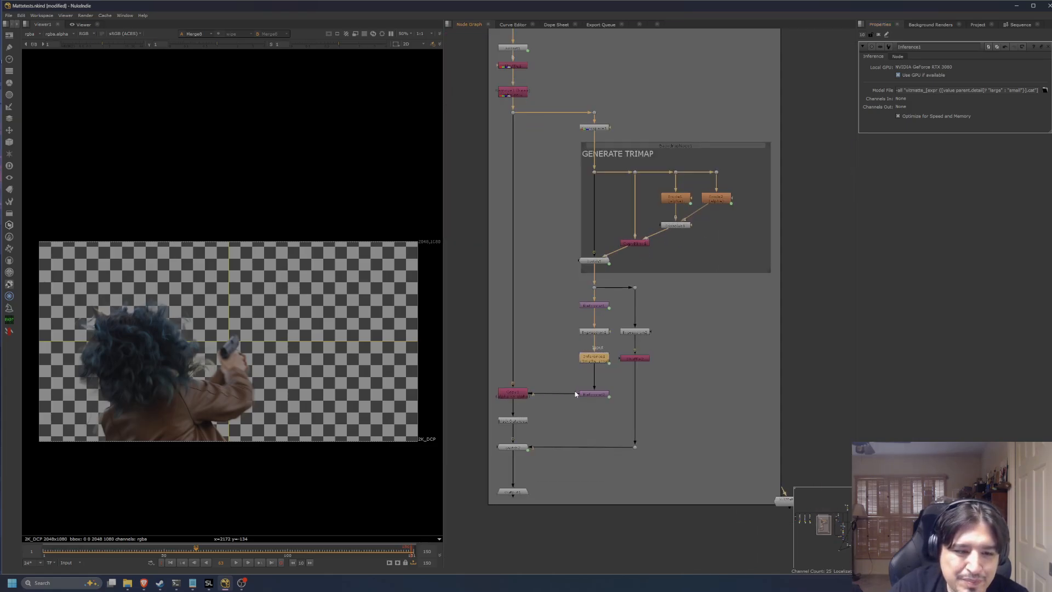
scroll(576, 271, "down", 3)
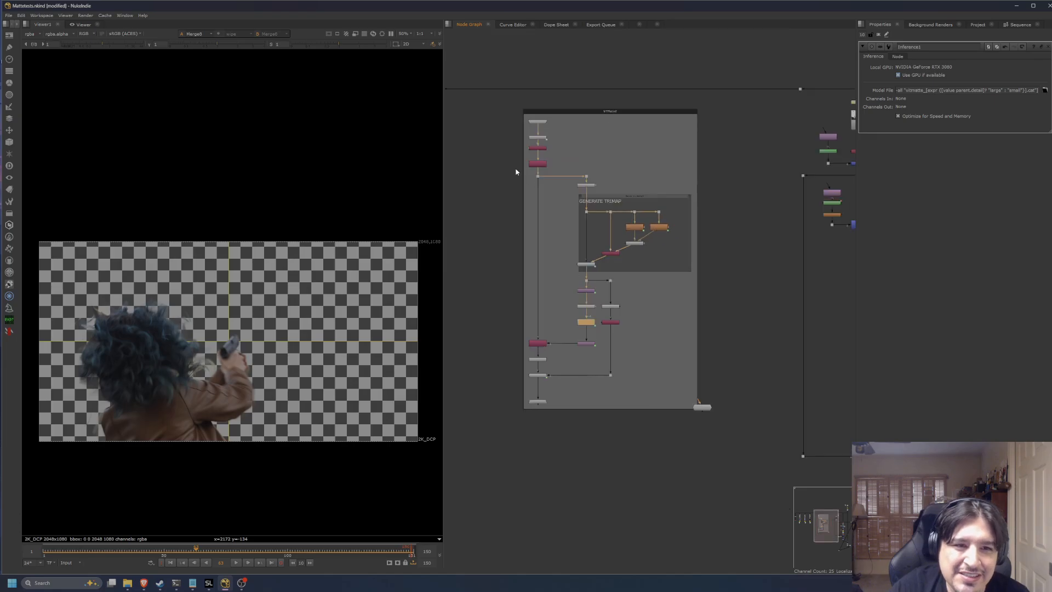
scroll(499, 128, "up", 2)
left_click_drag(541, 120, 557, 119)
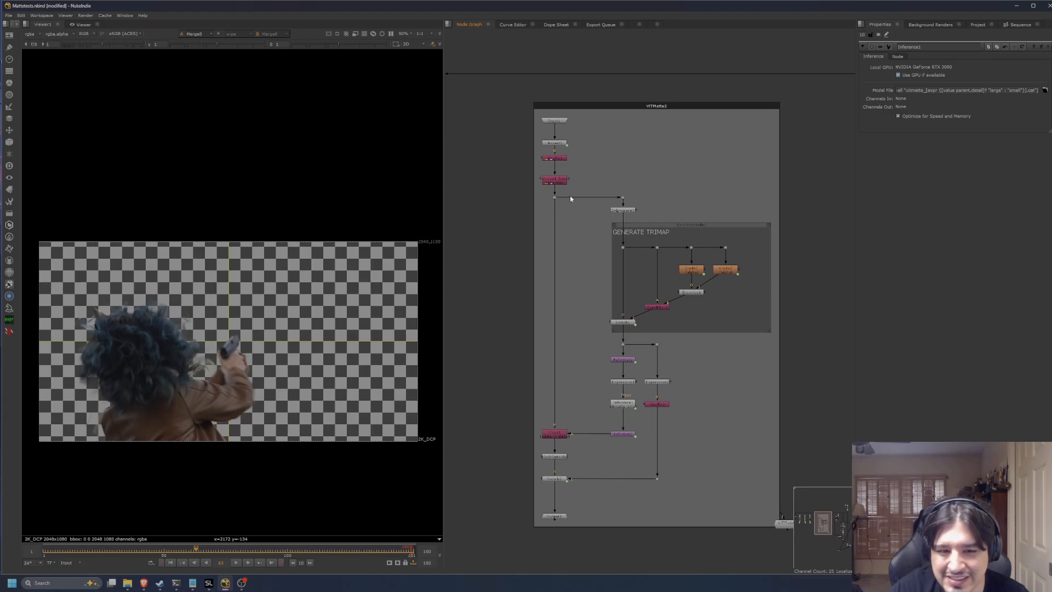
Step: Display the alpha of the red node where the SwitchLight branch joins the plate branch
middle_click_drag(689, 464, 579, 434)
scroll(698, 425, "down", 4)
middle_click_drag(698, 423, 521, 395)
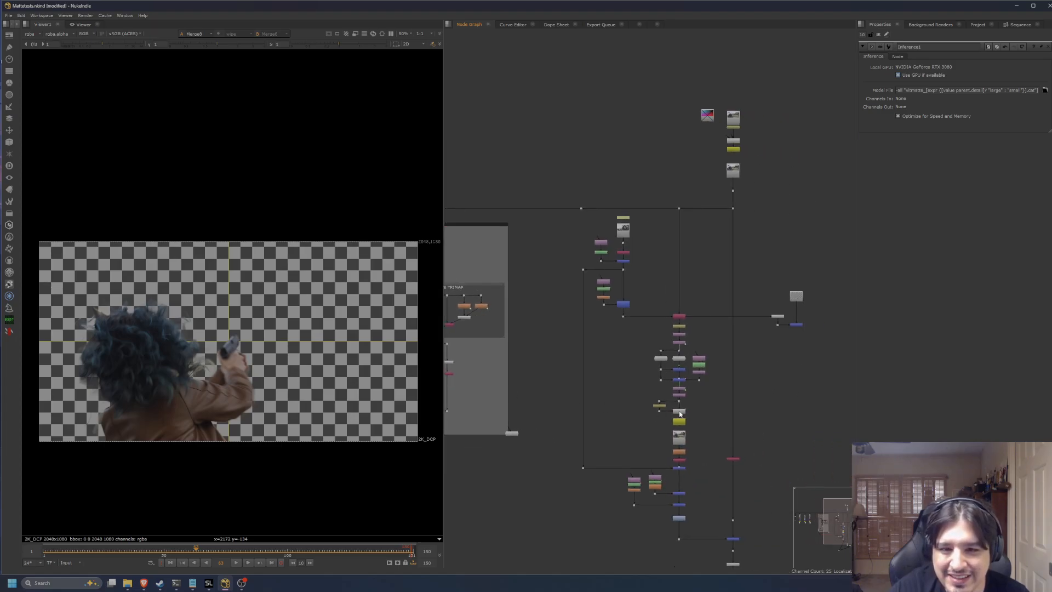
middle_click_drag(679, 448, 651, 371)
scroll(651, 371, "up", 1)
scroll(651, 371, "up", 2)
middle_click_drag(604, 246, 623, 309)
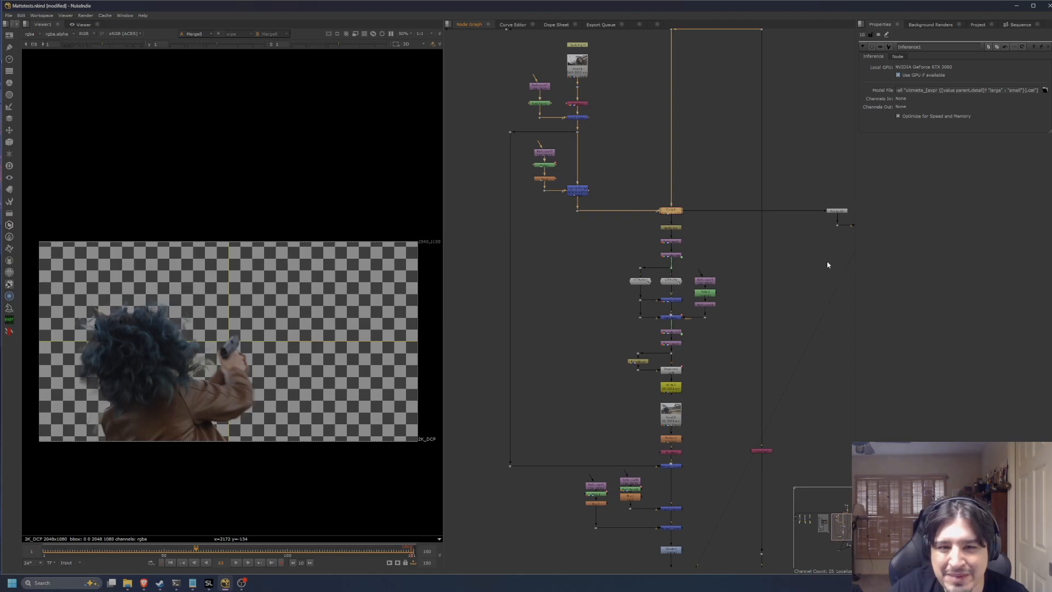
key("1")
key("a")
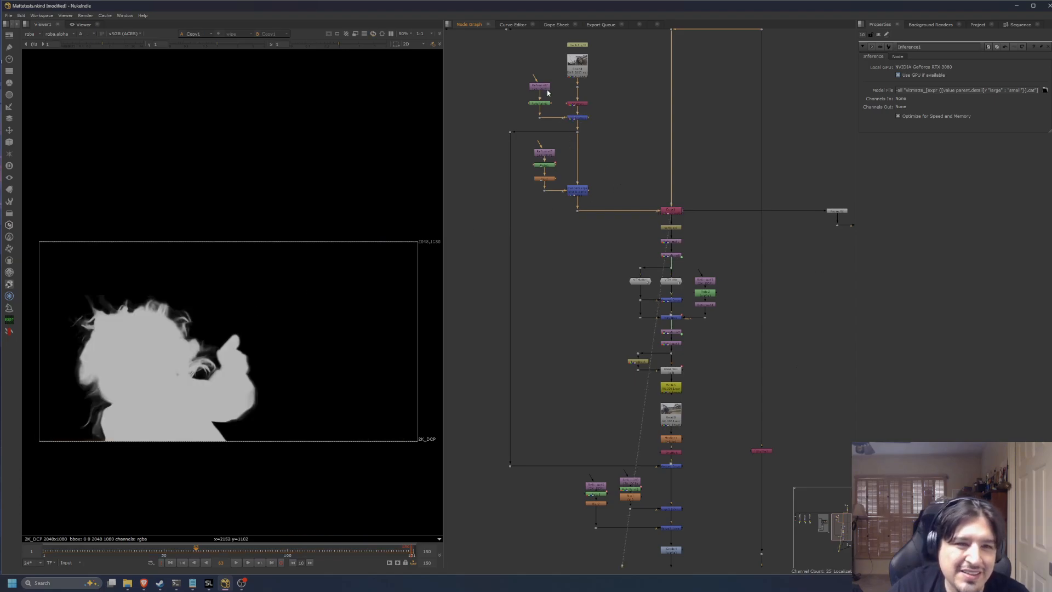
Step: Display the rendered matte's Read node below the paired ViTMatte nodes and inspect its alpha in the viewer
middle_click_drag(675, 416, 687, 300)
left_click(687, 300)
key("1")
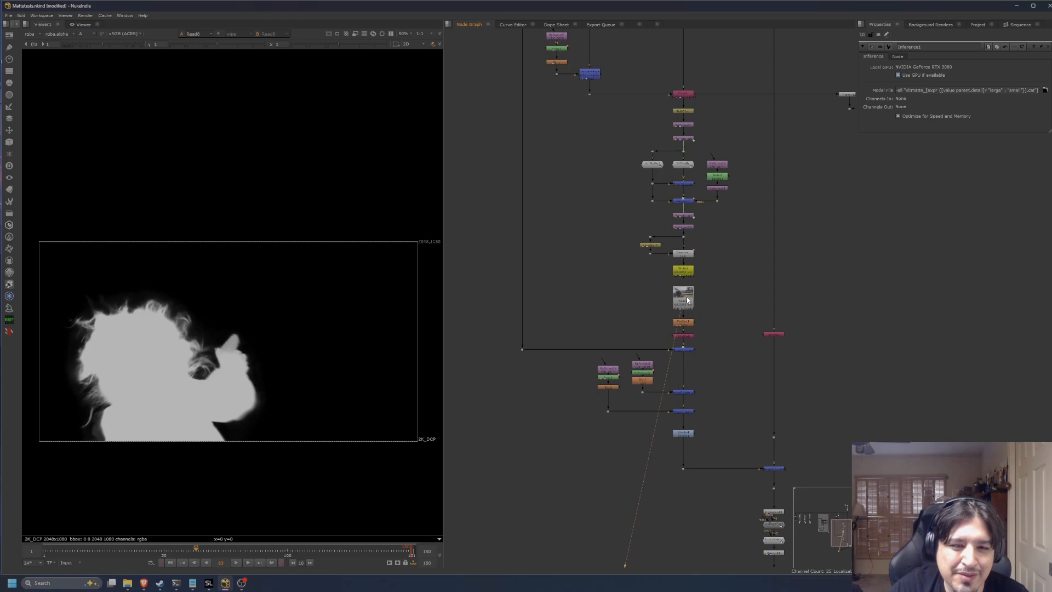
key("a")
key("a")
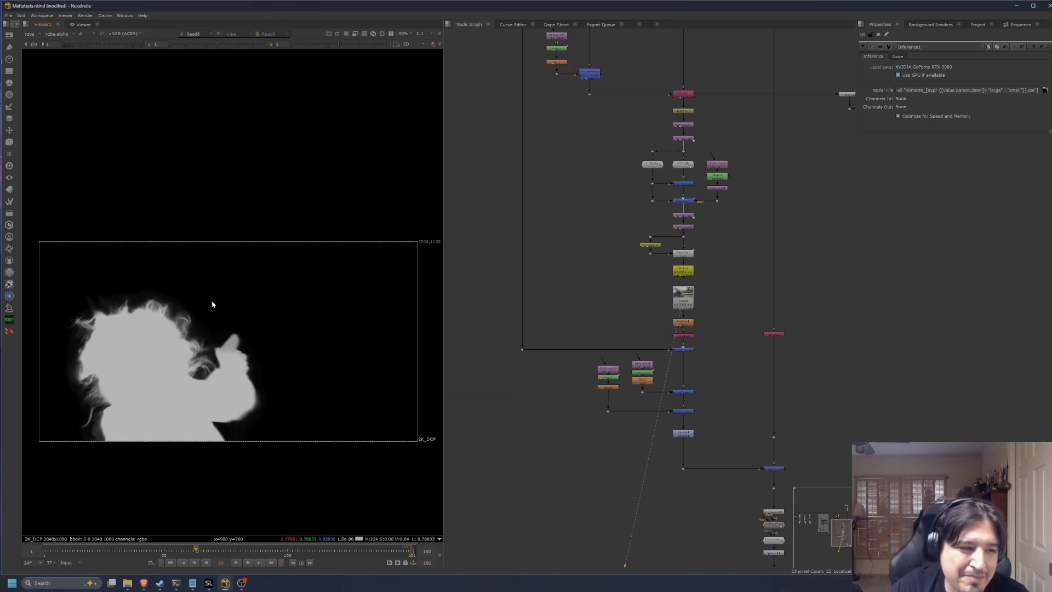
scroll(204, 306, "up", 1)
scroll(226, 380, "down", 1)
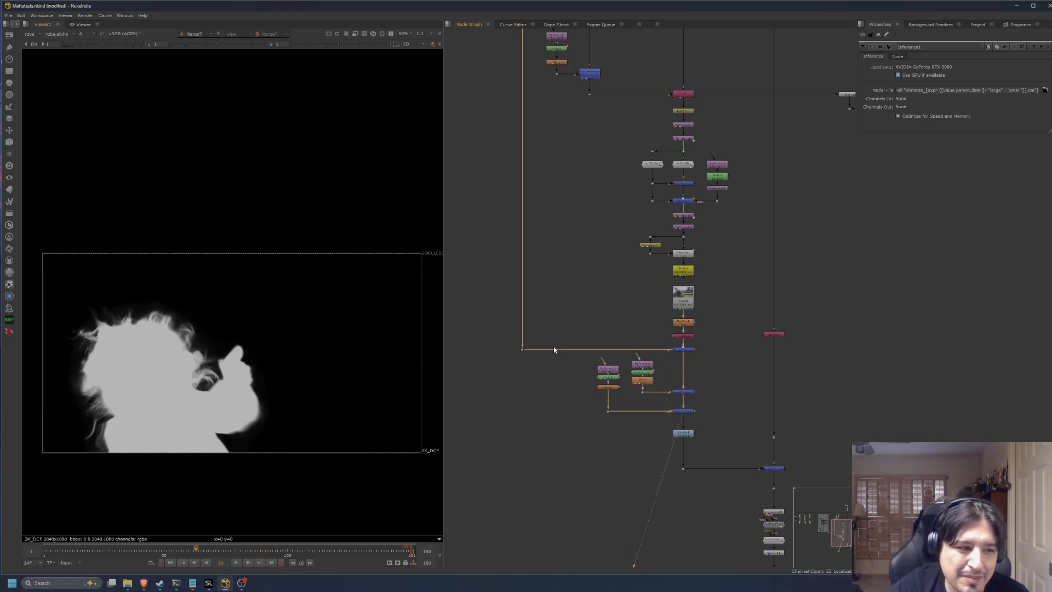
Step: Play back the alpha of the lowest merge that combines the rendered matte with the roto corrections
middle_click_drag(517, 119, 503, 230)
middle_click_drag(493, 426, 484, 286)
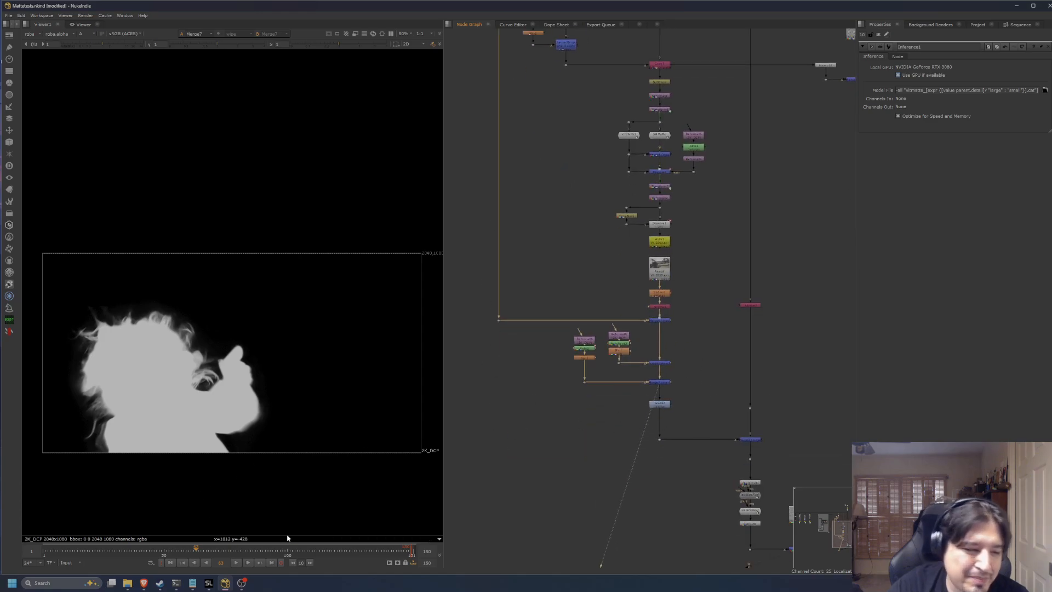
left_click(237, 567)
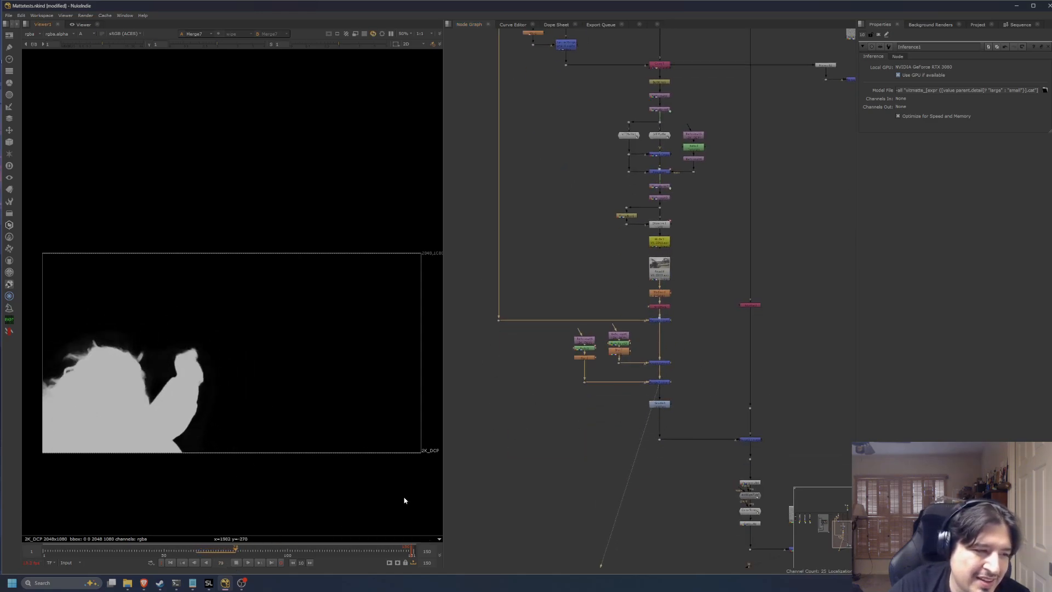
Step: Display the final merge over the checkerboard at the end of the script and view it in RGB
middle_click_drag(634, 475, 486, 386)
left_click(654, 460)
key("1")
left_click(617, 486)
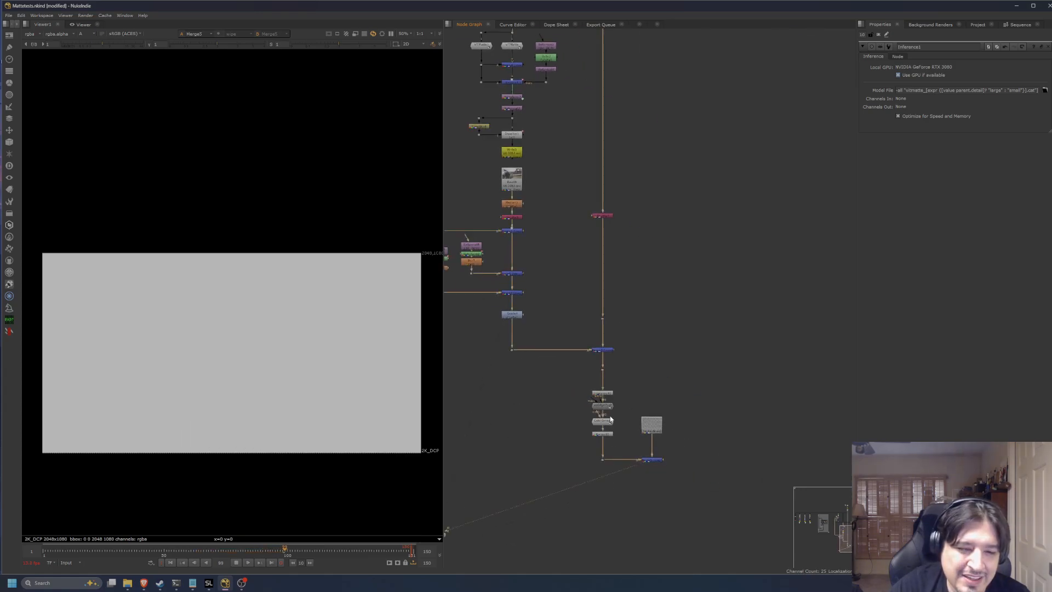
middle_click_drag(319, 421, 333, 418)
key("a")
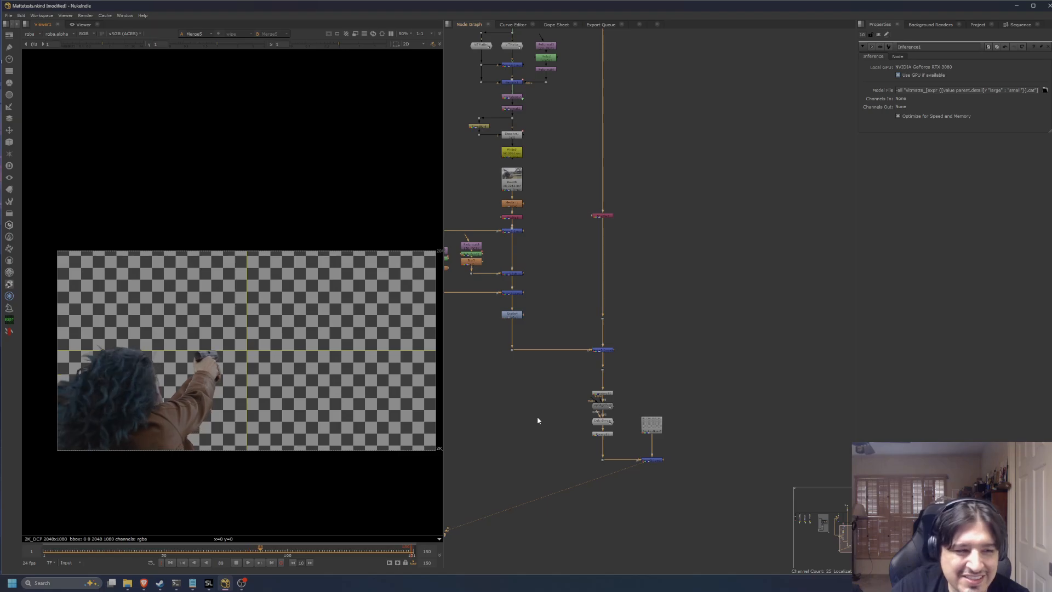
Step: Examine the main compositing branches and the expanded ViTMatte network while the extraction plays over the checkerboard
middle_click_drag(537, 421, 588, 463)
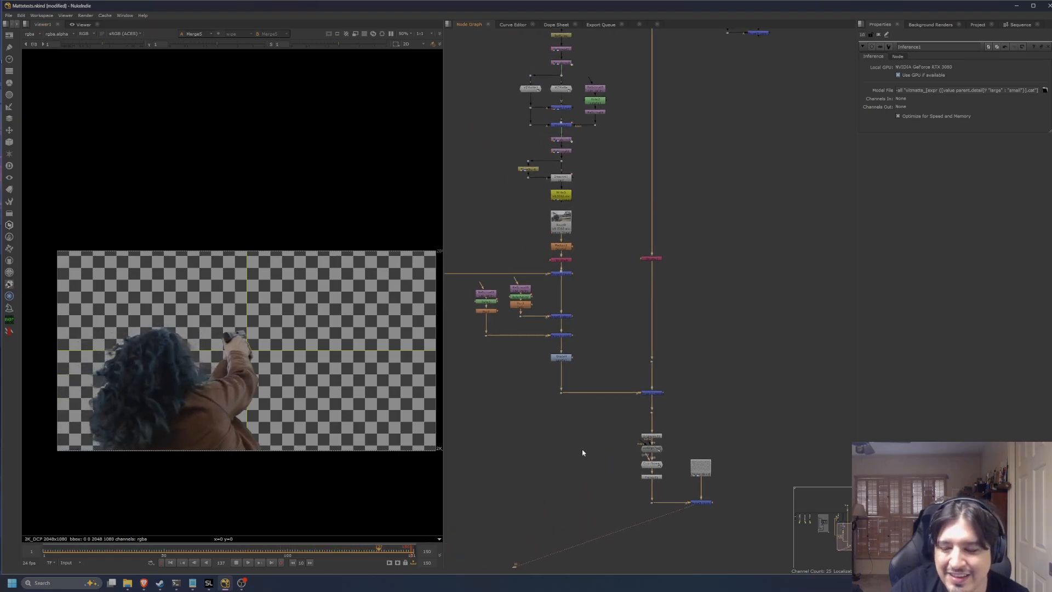
scroll(582, 453, "down", 1)
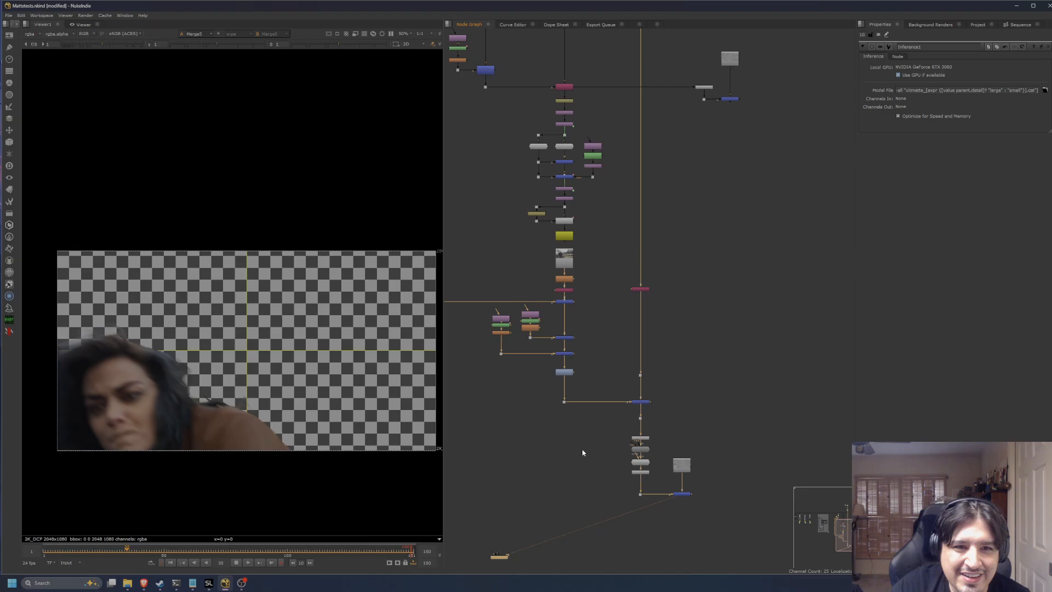
middle_click_drag(583, 453, 620, 512)
scroll(613, 474, "down", 1)
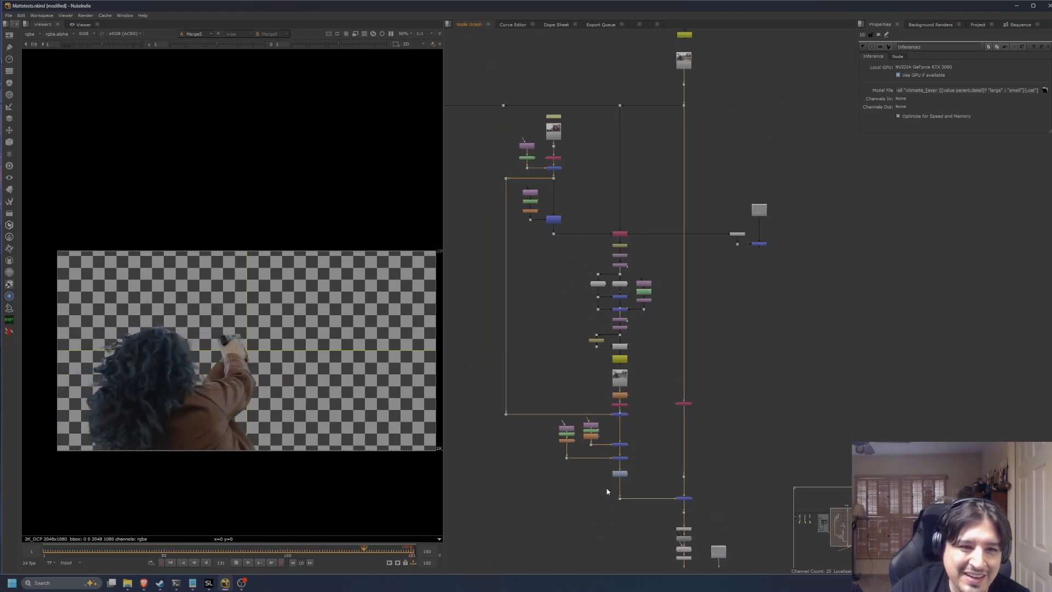
middle_click_drag(508, 472, 632, 470)
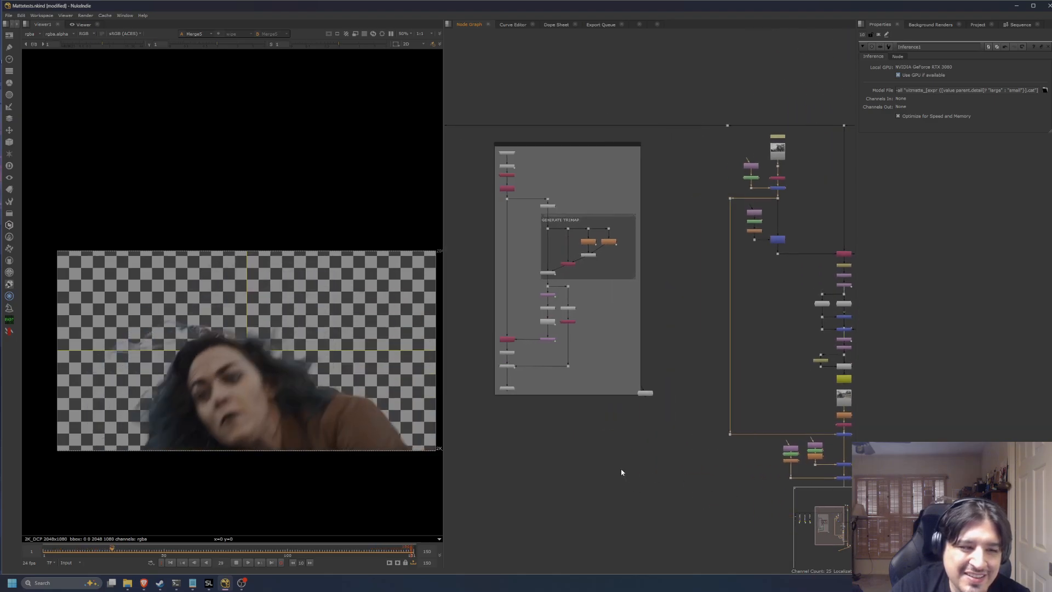
middle_click_drag(664, 467, 552, 433)
middle_click_drag(738, 432, 699, 406)
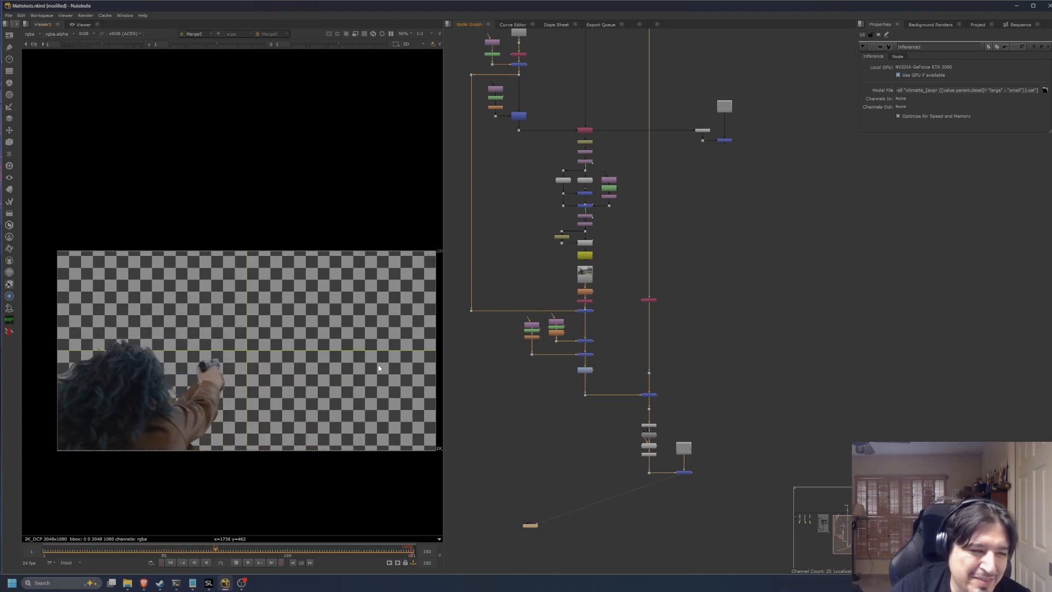
scroll(579, 291, "up", 5)
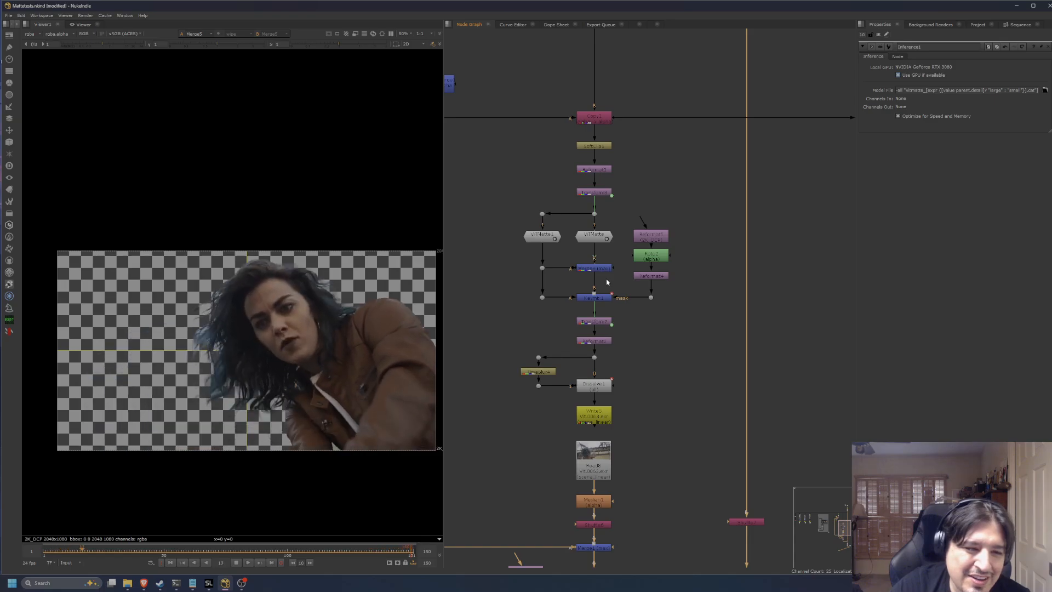
scroll(658, 340, "down", 6)
scroll(678, 363, "up", 5)
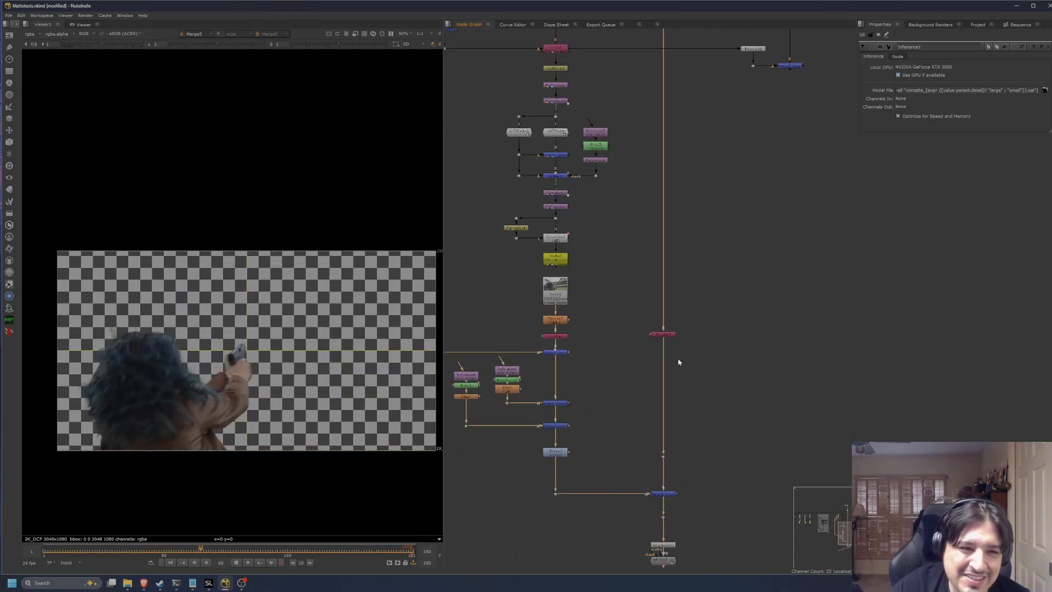
Step: Open the properties of the ViTMatte group node attached to the expanded network
scroll(679, 362, "down", 3)
middle_click_drag(501, 355, 799, 404)
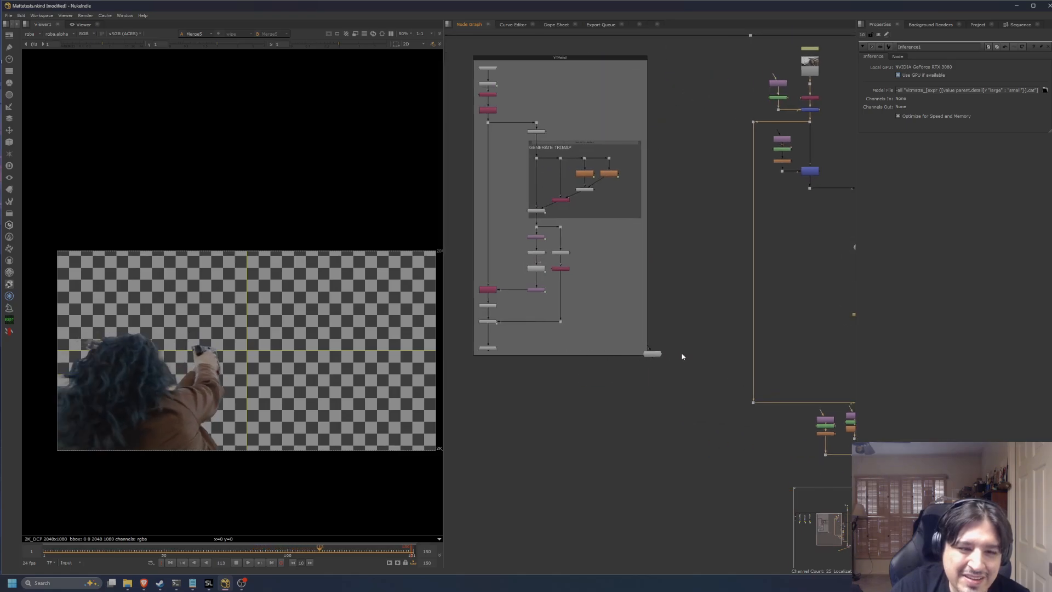
double_click(652, 354)
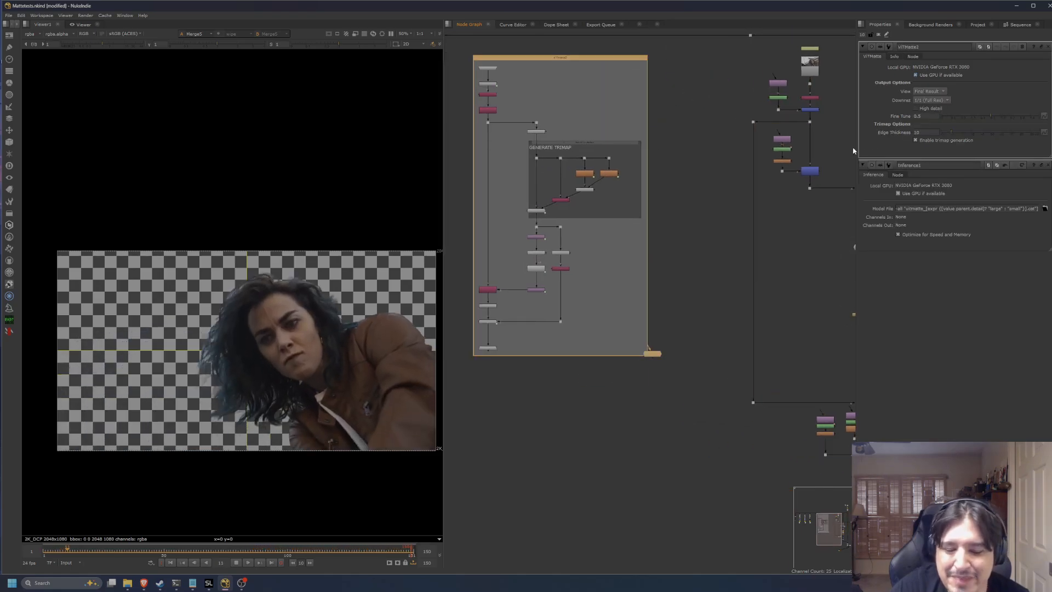
Step: Examine the overall script layout from the matte branches and ViTMatte network down to the final checkerboard merge
scroll(681, 297, "down", 3)
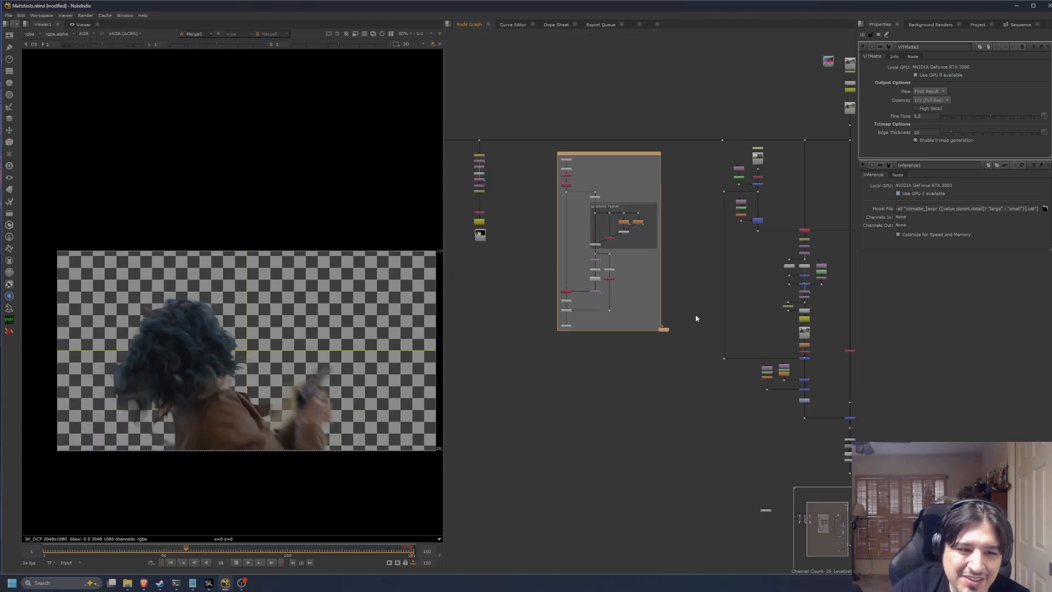
middle_click_drag(833, 334, 730, 336)
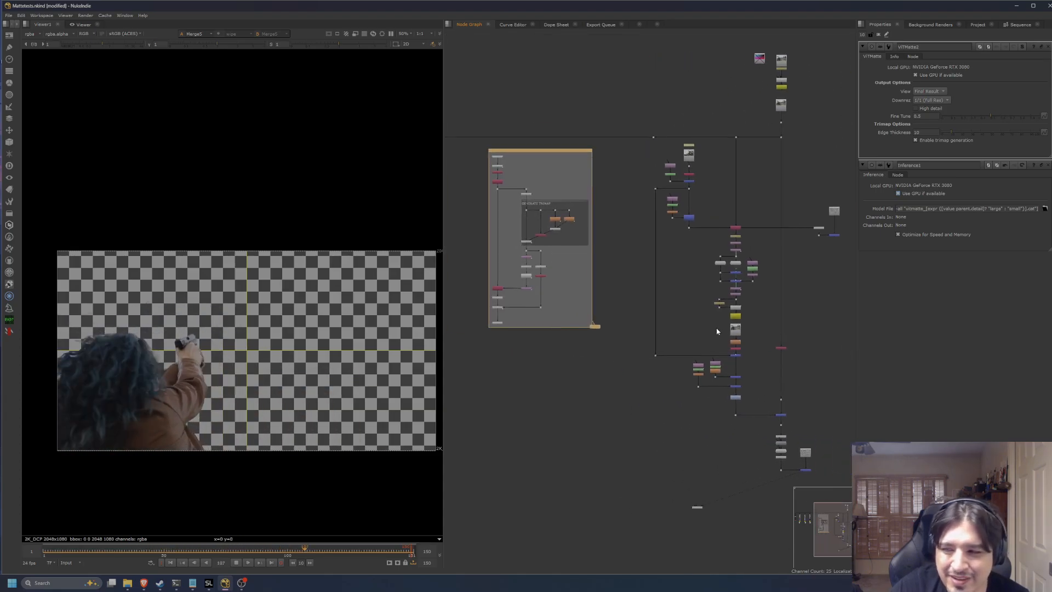
middle_click_drag(812, 343, 678, 352)
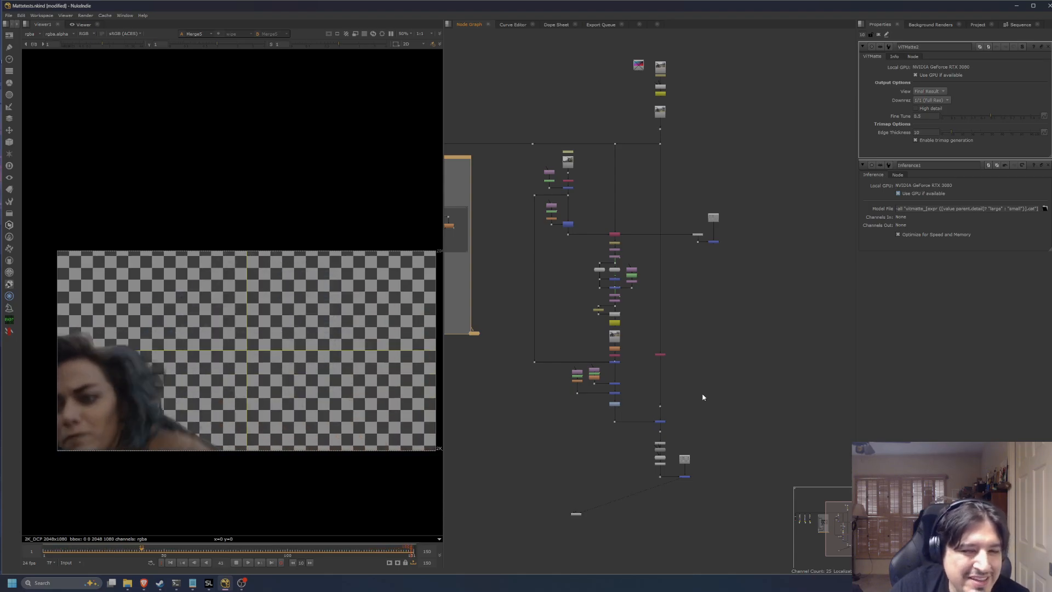
scroll(689, 416, "up", 2)
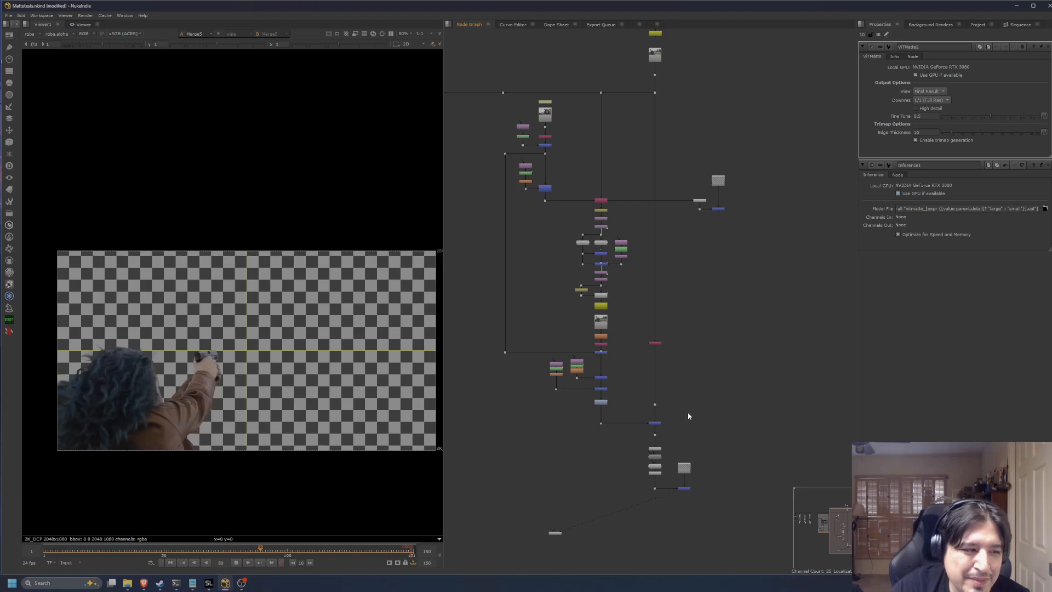
scroll(689, 416, "down", 2)
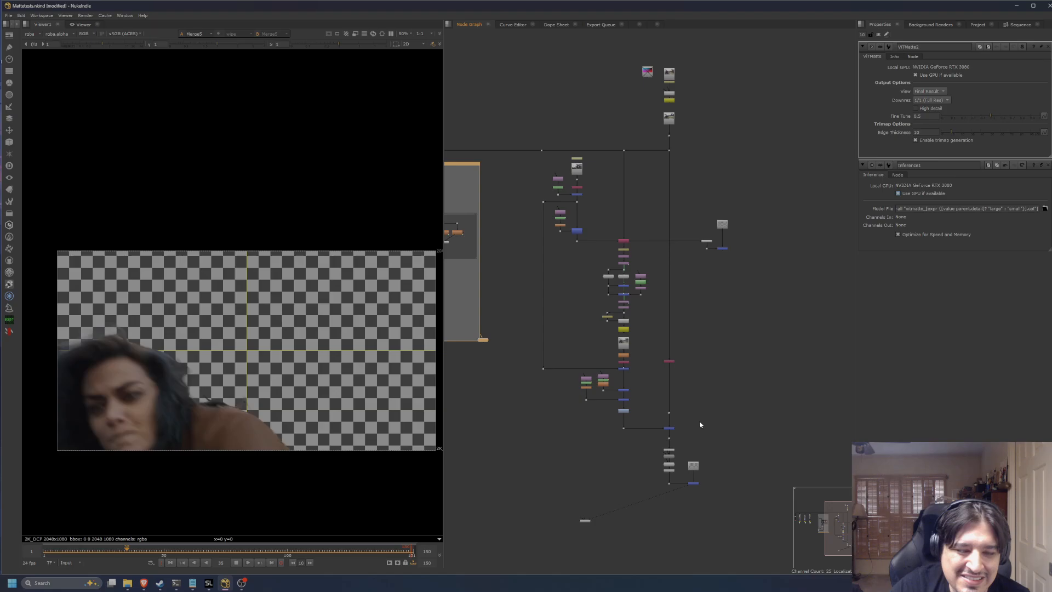
middle_click_drag(575, 406, 683, 411)
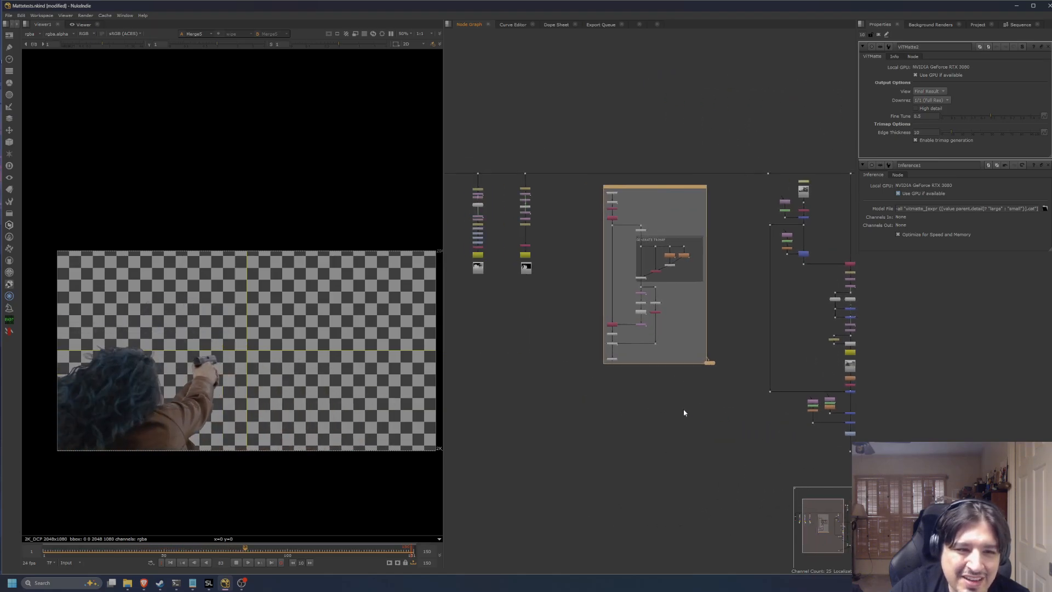
middle_click_drag(646, 380, 693, 443)
scroll(589, 410, "up", 5)
scroll(589, 410, "down", 3)
middle_click_drag(776, 445, 587, 304)
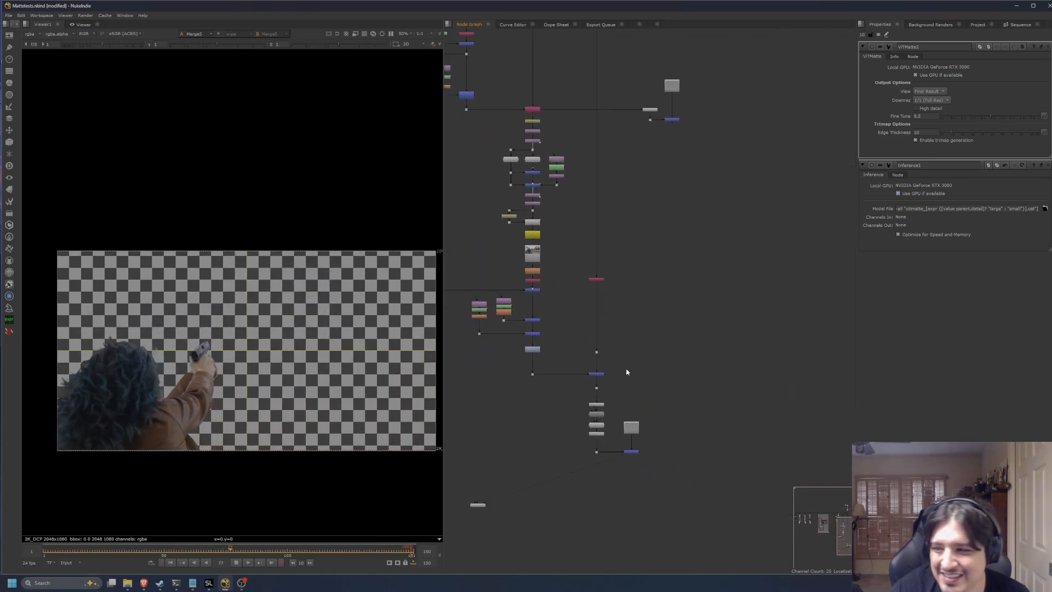